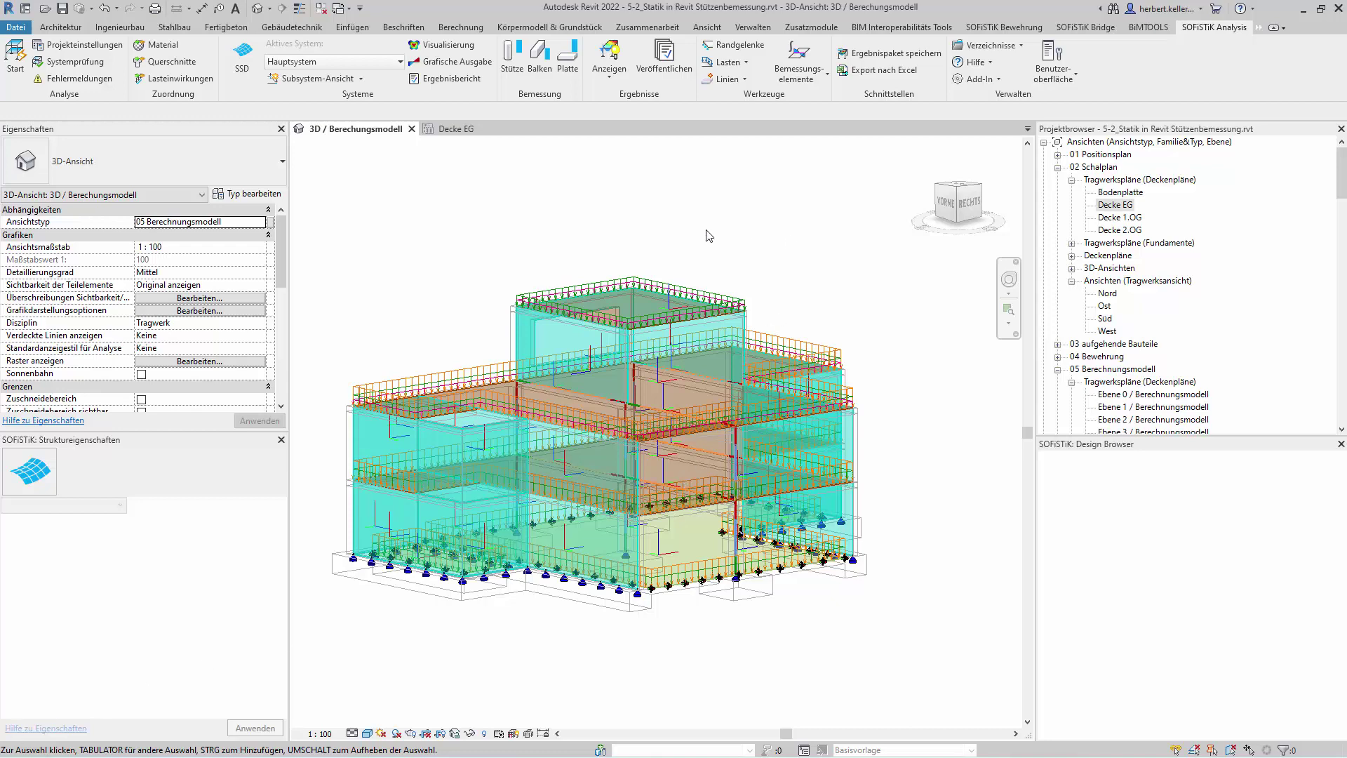
On the Decke EG plan, select columns C/2, A/2 and A/3 for a SOFiSTiK Stütze design.
left_click(453, 130)
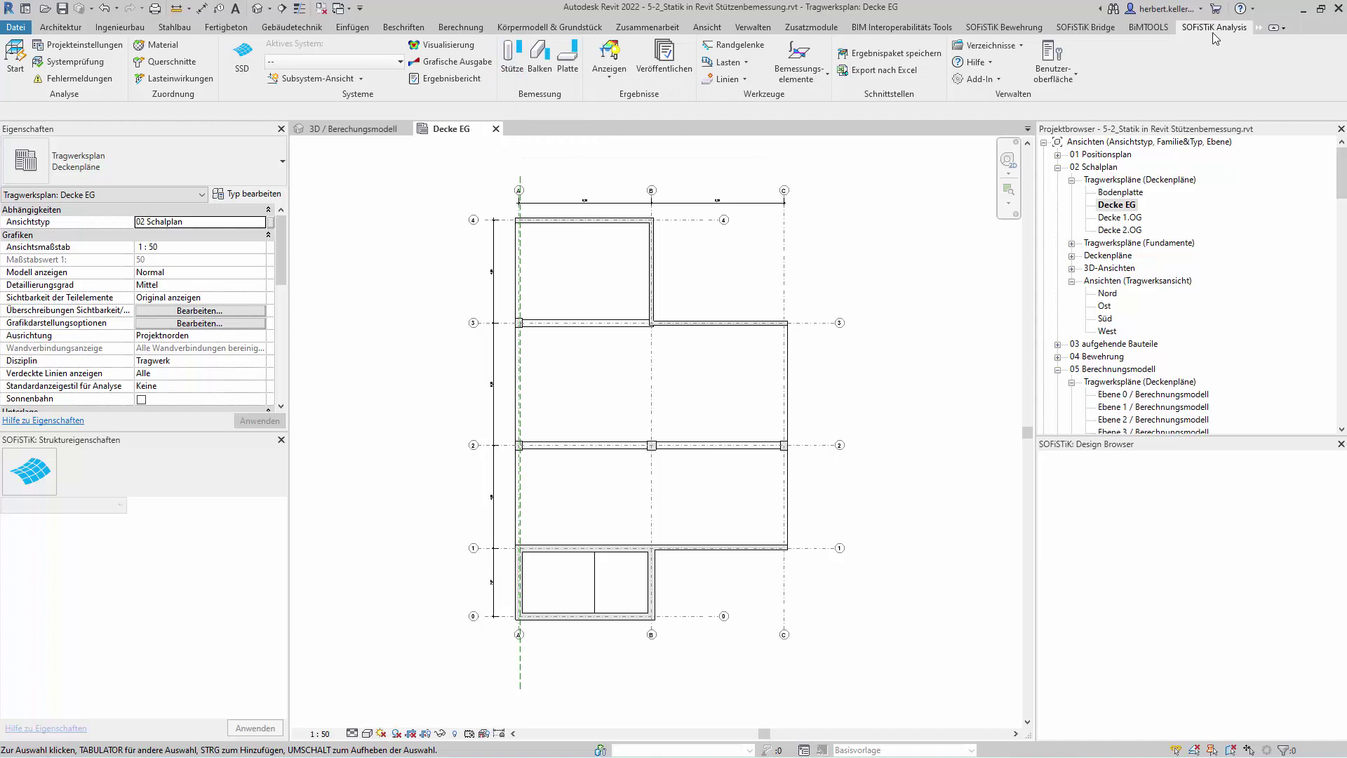
left_click(512, 68)
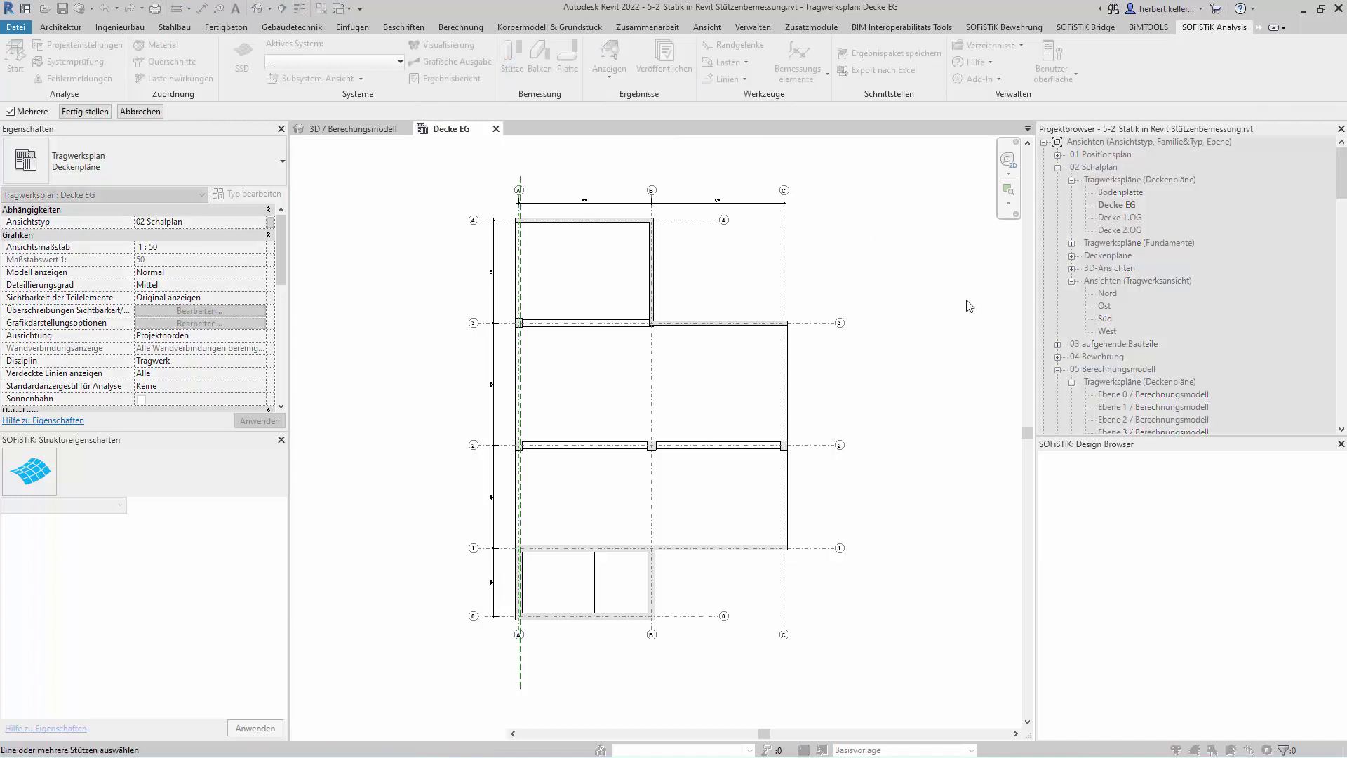
left_click(784, 447)
left_click(519, 446)
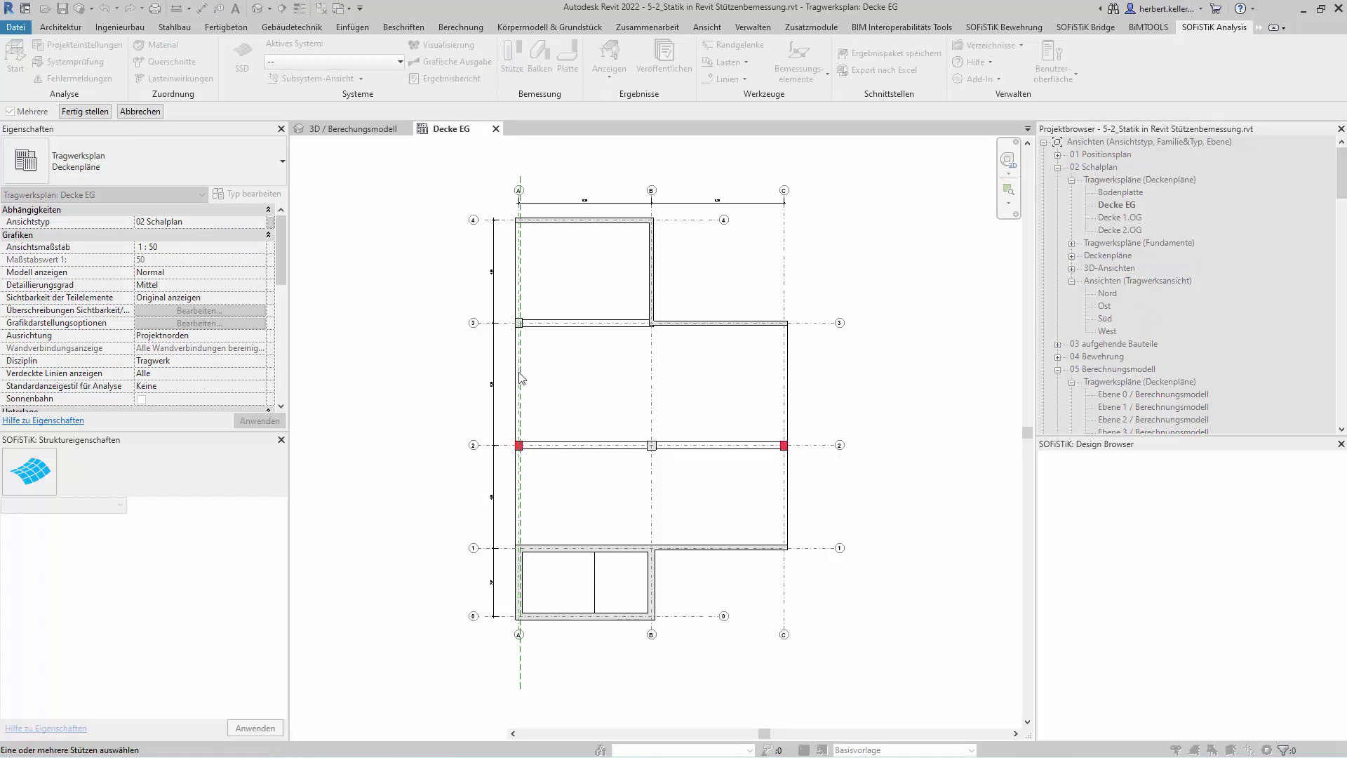
left_click(519, 322)
left_click(80, 111)
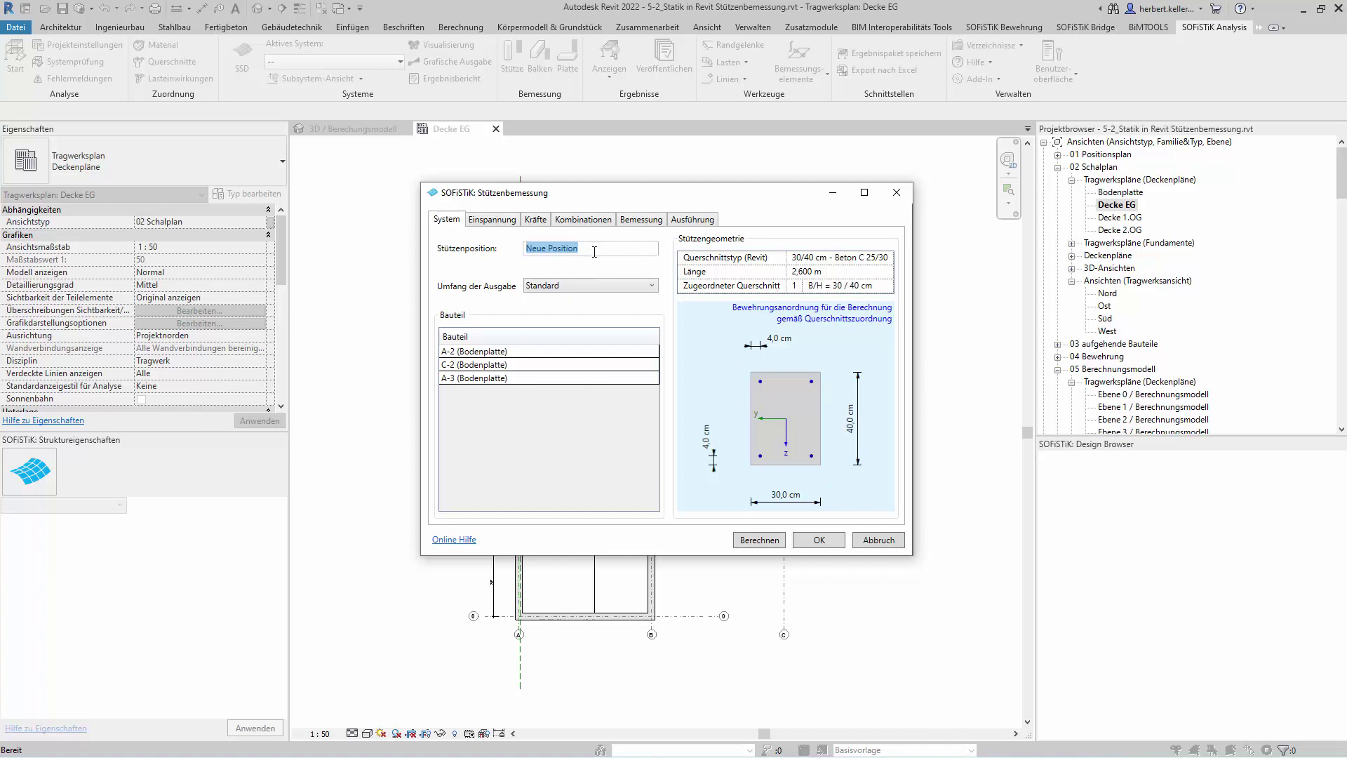
Name the design position 'S' and check its fixity, forces and combinations 1001–1007.
type("SE1")
left_click(489, 223)
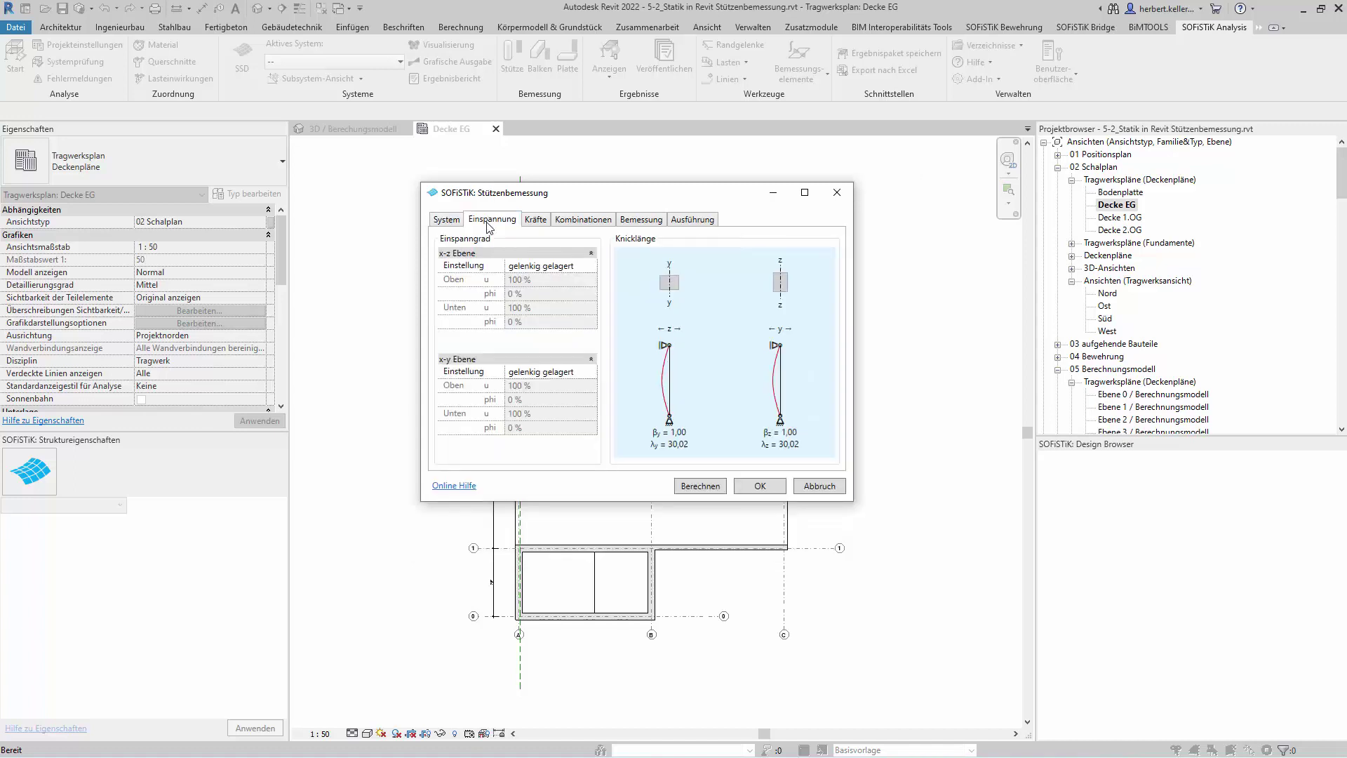
left_click(534, 220)
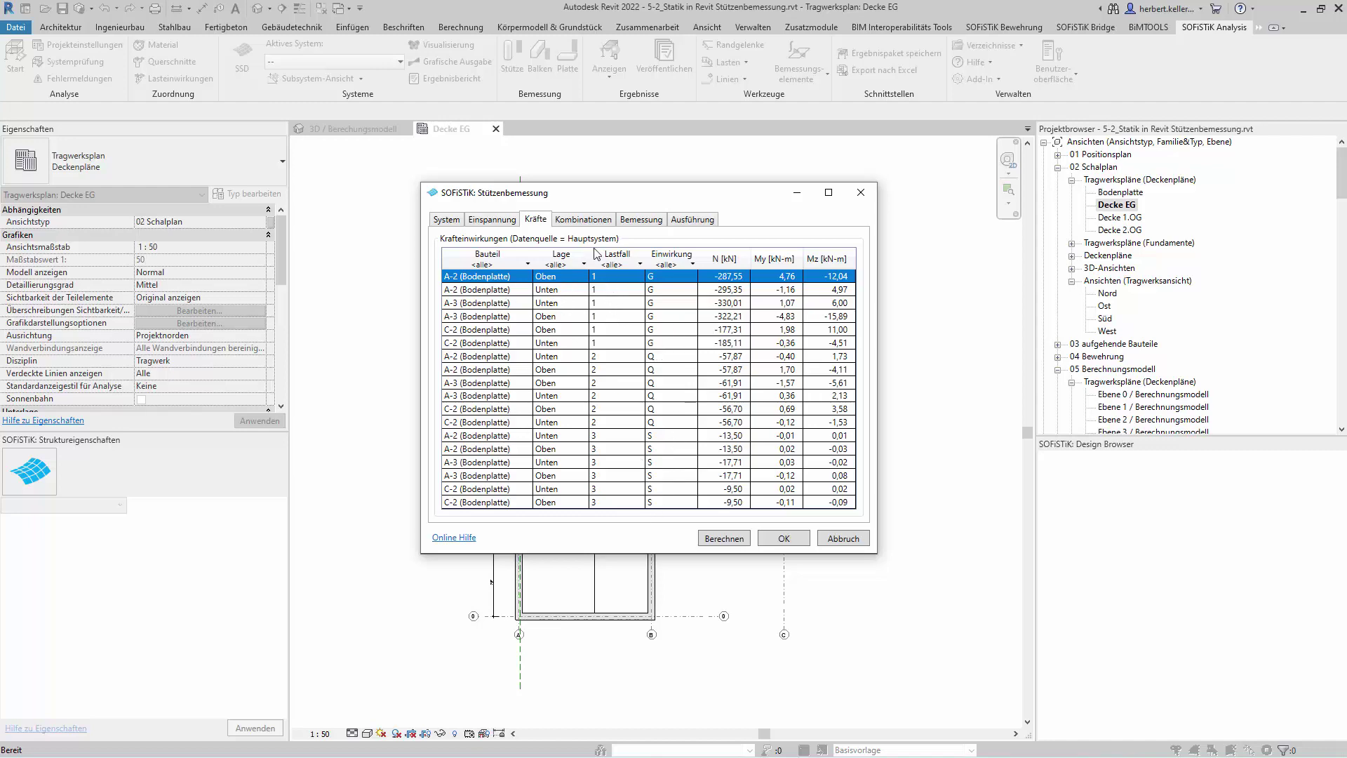
left_click(582, 221)
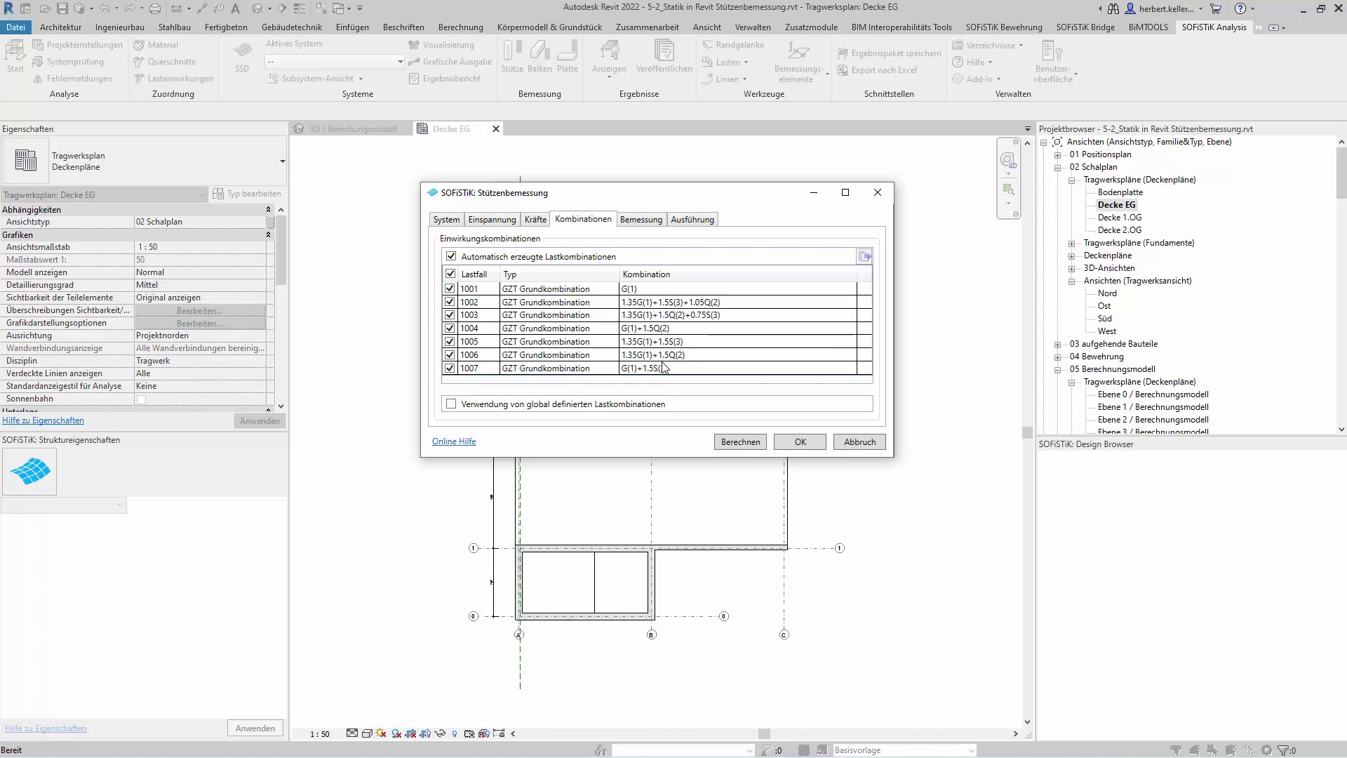
Keep load eccentricity at Bemessungsnorm, check the fire resistance option, and calculate SE1.
left_click(645, 219)
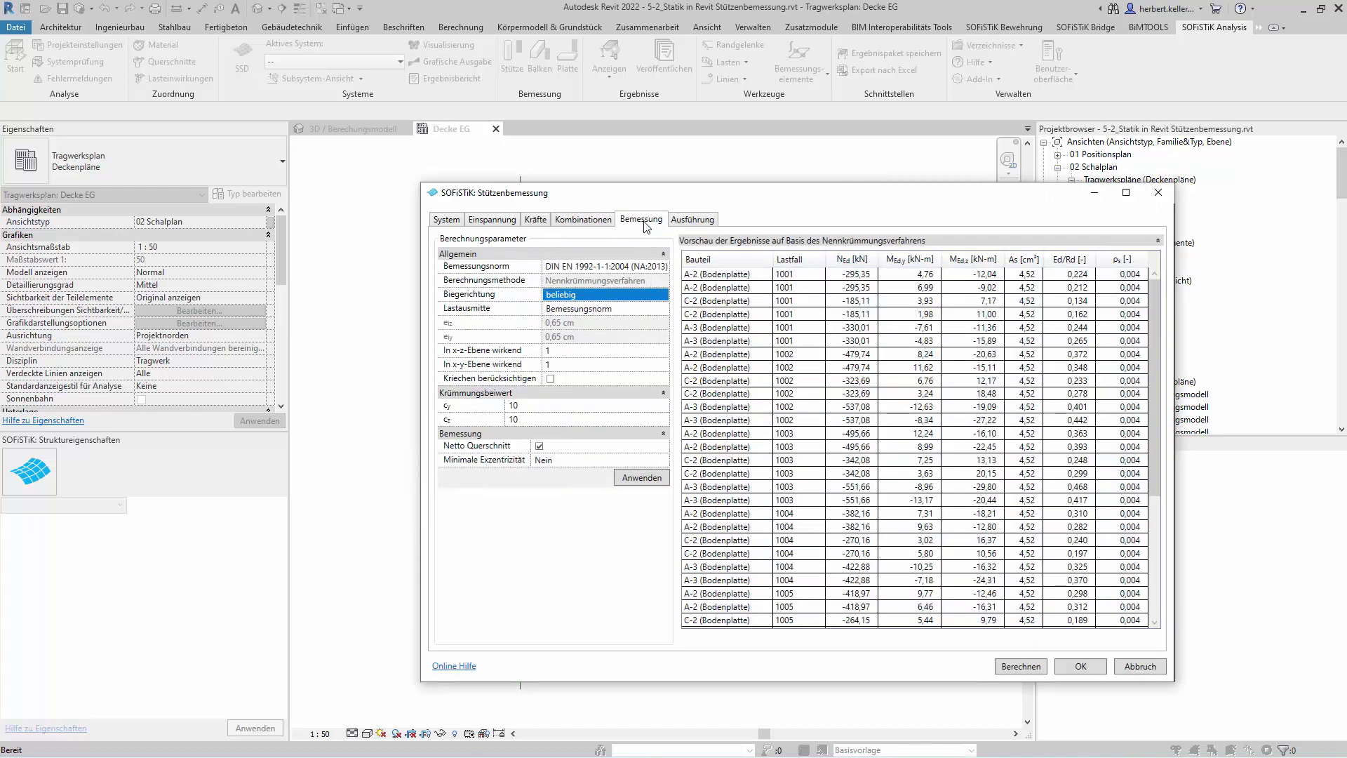
left_click_drag(771, 197, 636, 164)
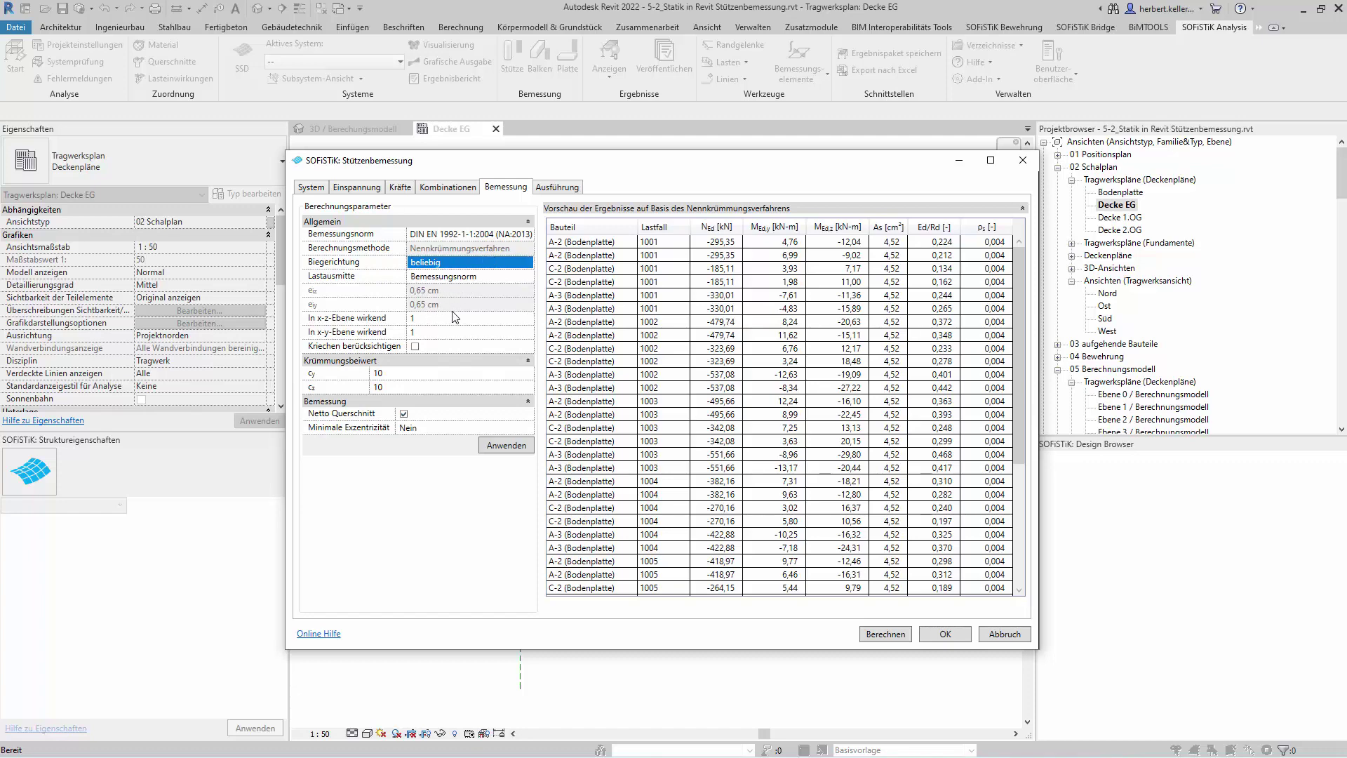
left_click(531, 283)
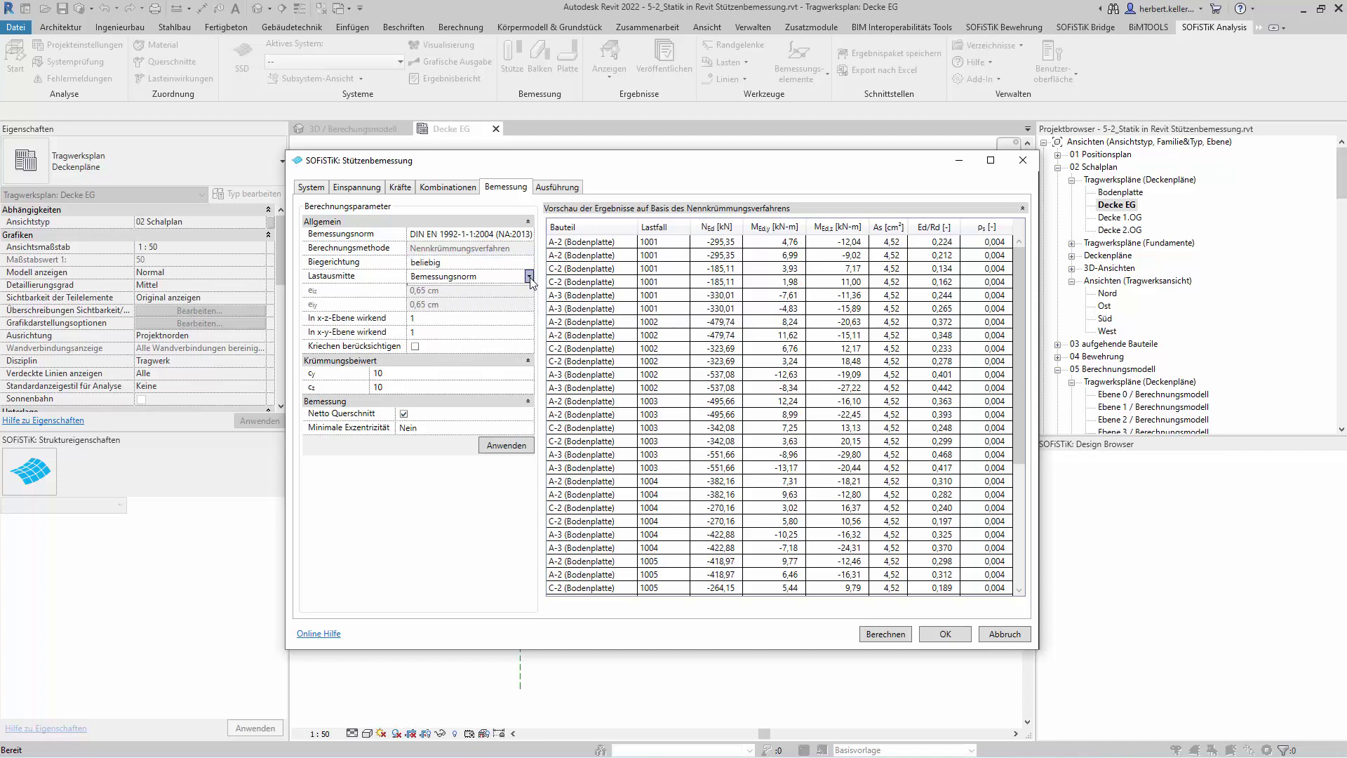
left_click(460, 290)
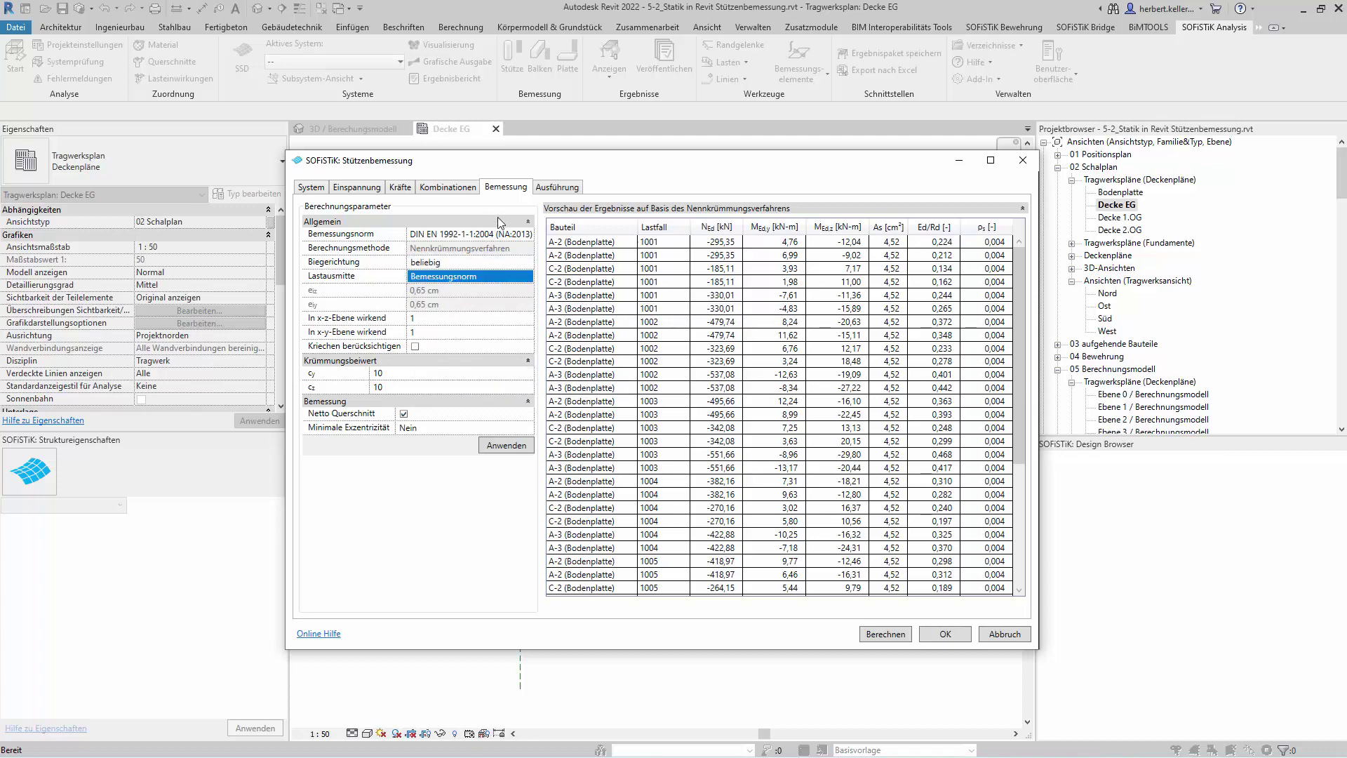
left_click(556, 187)
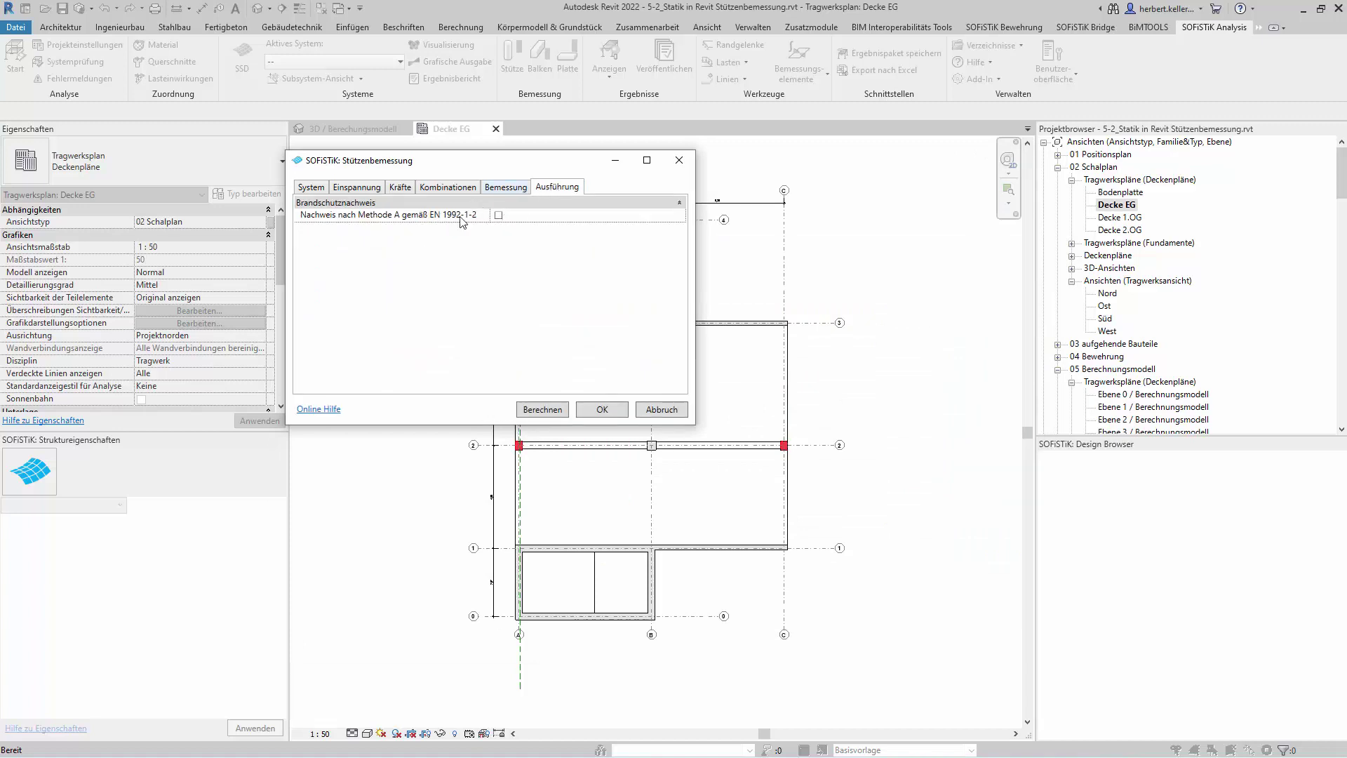
left_click(515, 189)
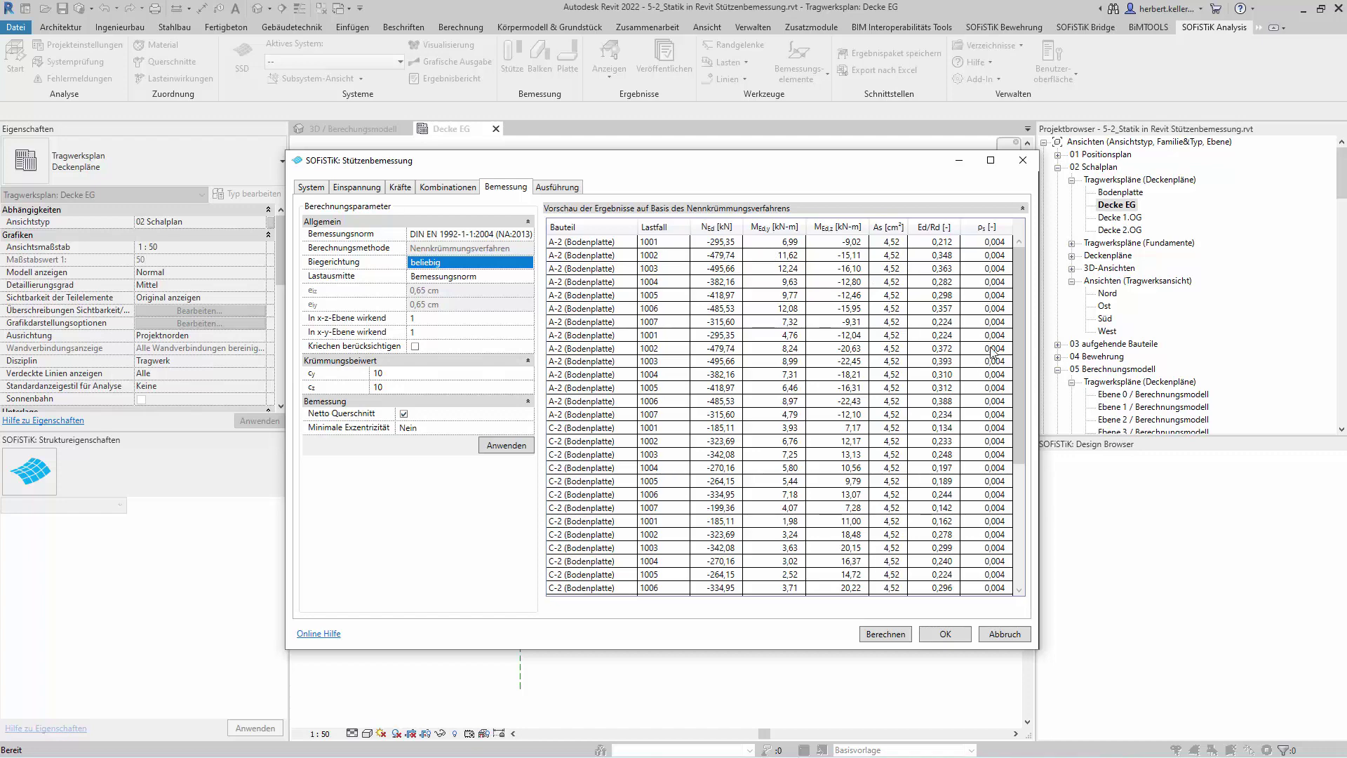
mouse_move(1021, 330)
left_mouse_down()
mouse_move(1022, 517)
mouse_move(1021, 395)
left_mouse_up()
left_click(889, 635)
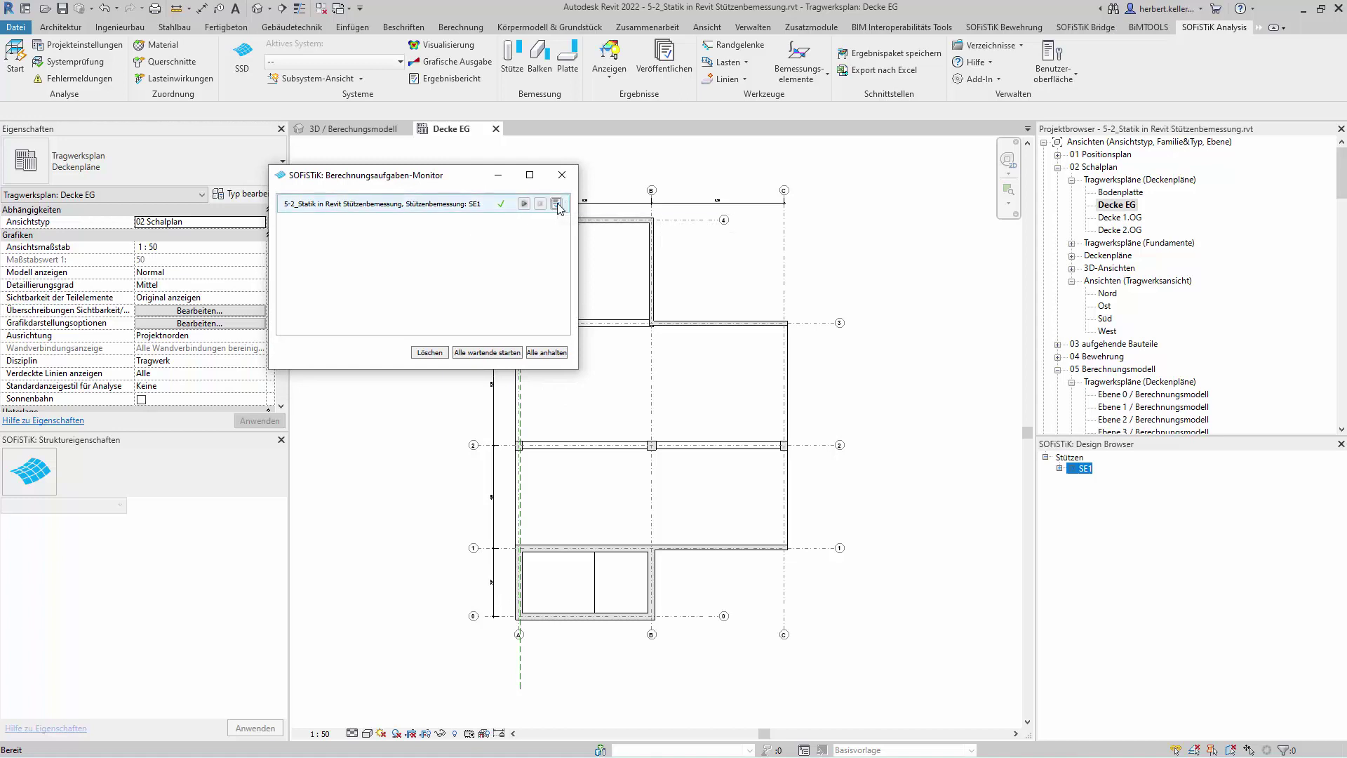
Read the column_SE1 report down to the nominal curvature results, 4 Ø 12 = 4.52 cm².
left_click(557, 203)
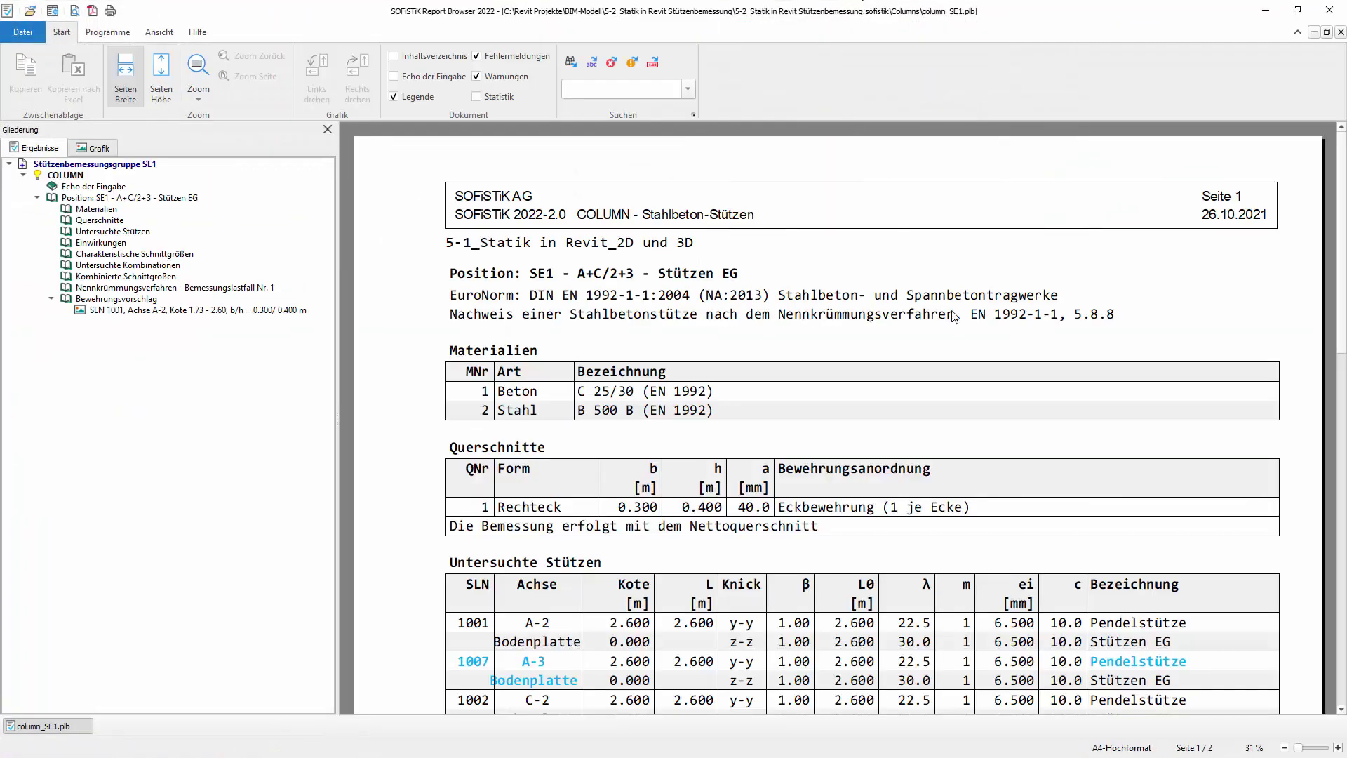
scroll(955, 316, "down", 3)
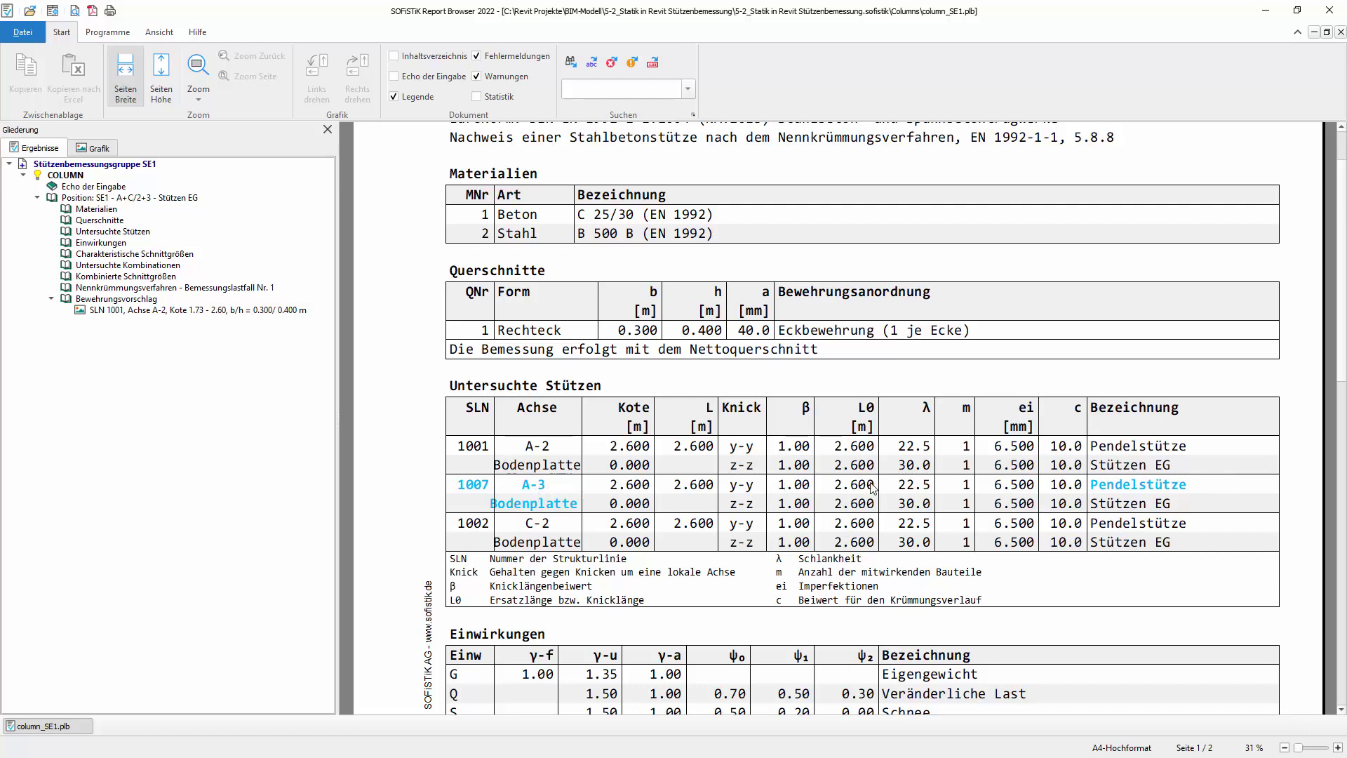
scroll(874, 489, "down", 3)
scroll(1022, 398, "down", 3)
scroll(1022, 399, "down", 1)
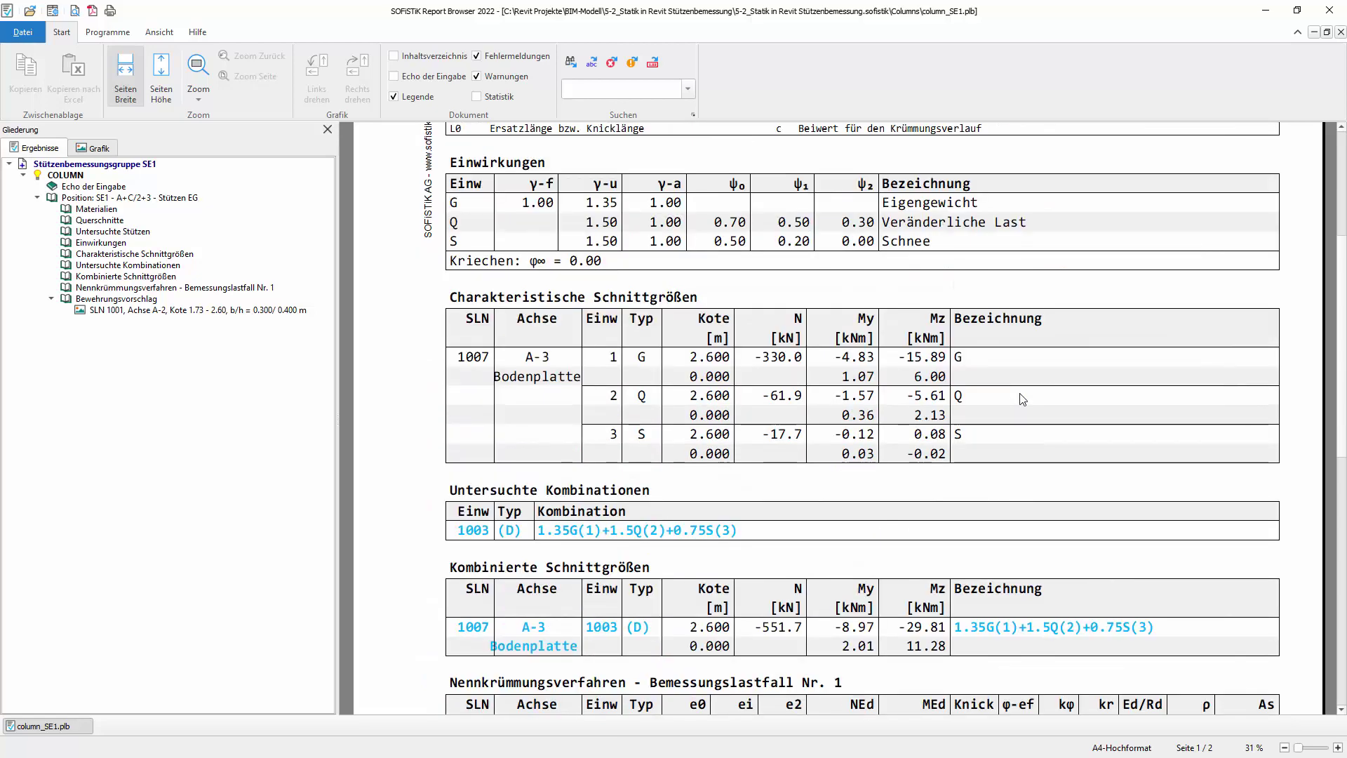
scroll(1022, 399, "down", 2)
scroll(1022, 399, "down", 1)
scroll(1022, 399, "down", 2)
scroll(1022, 398, "down", 5)
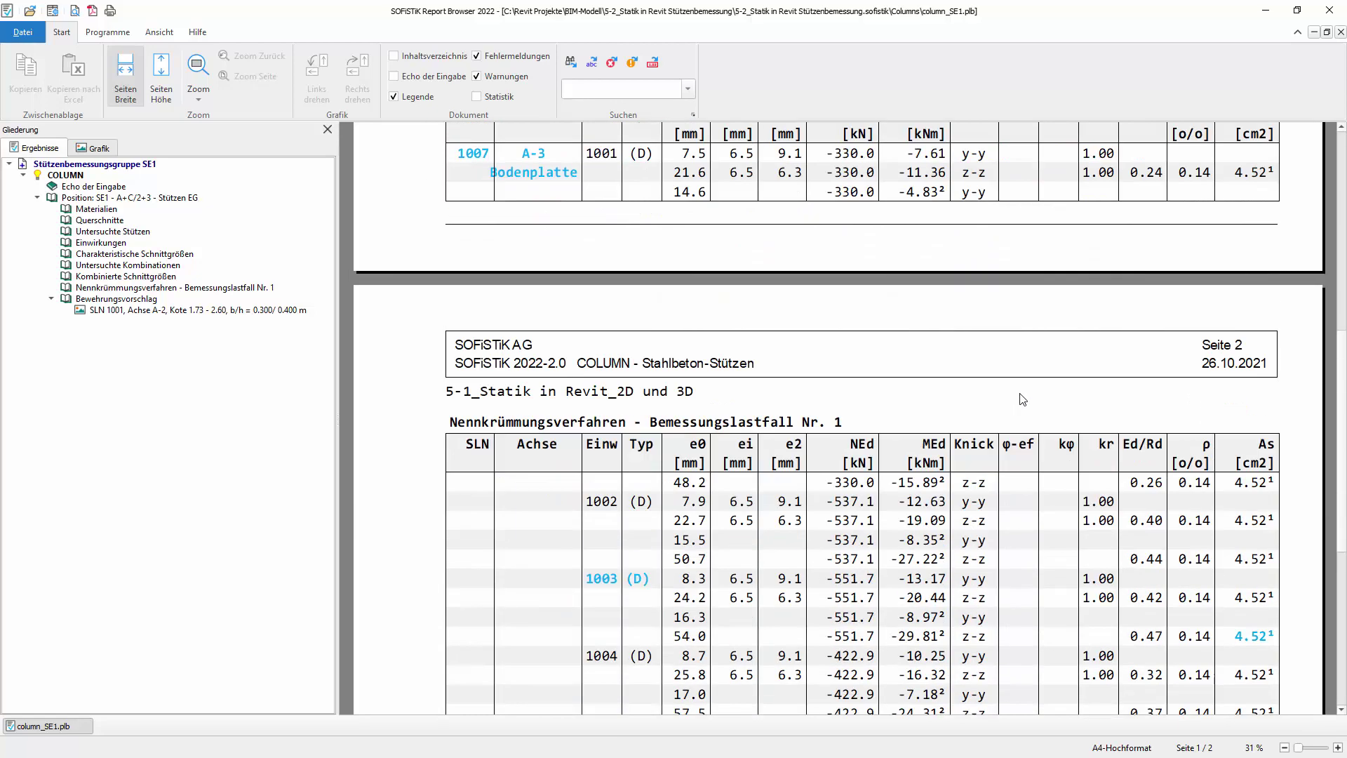
scroll(1022, 398, "down", 2)
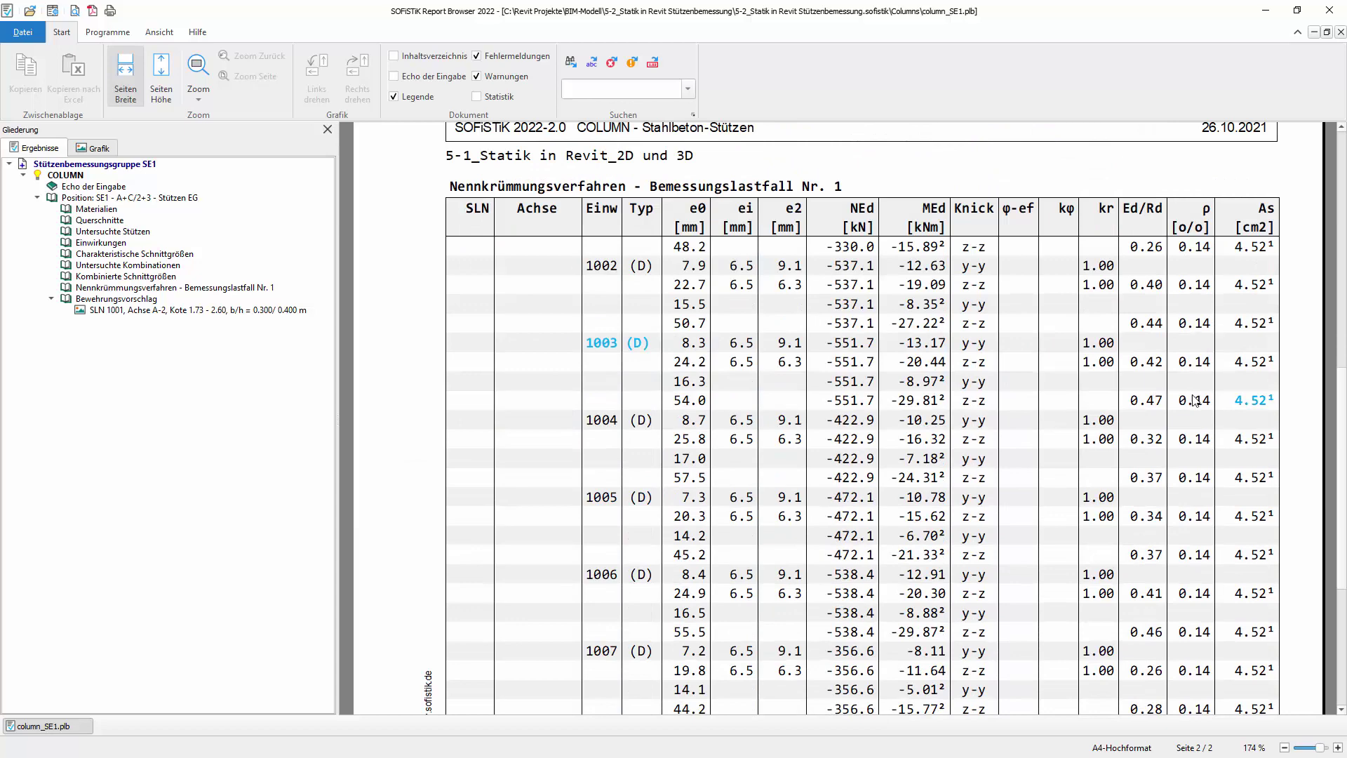
scroll(1088, 440, "down", 3)
scroll(1056, 437, "down", 4)
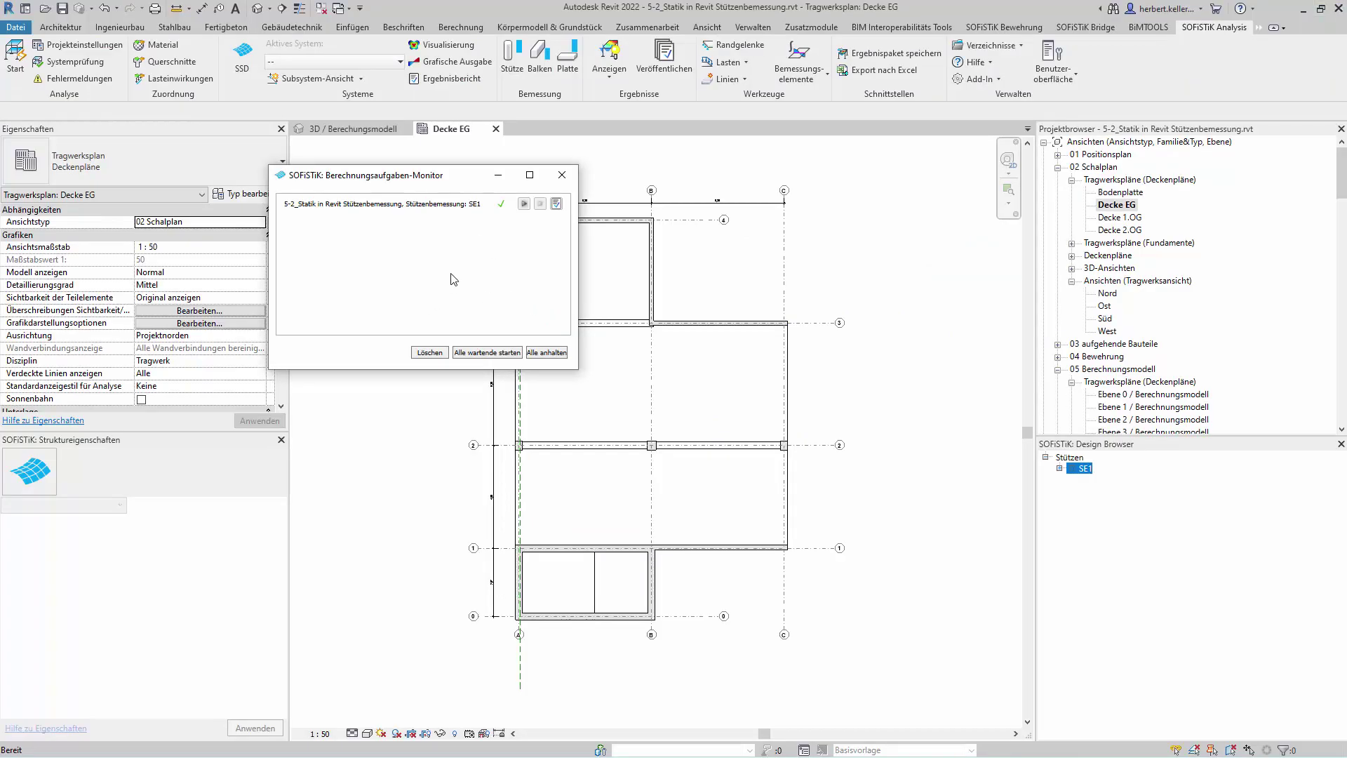
Close the monitor and inspect the 30/40 cm Rechteck Stütze section in the section assignments.
left_click(562, 175)
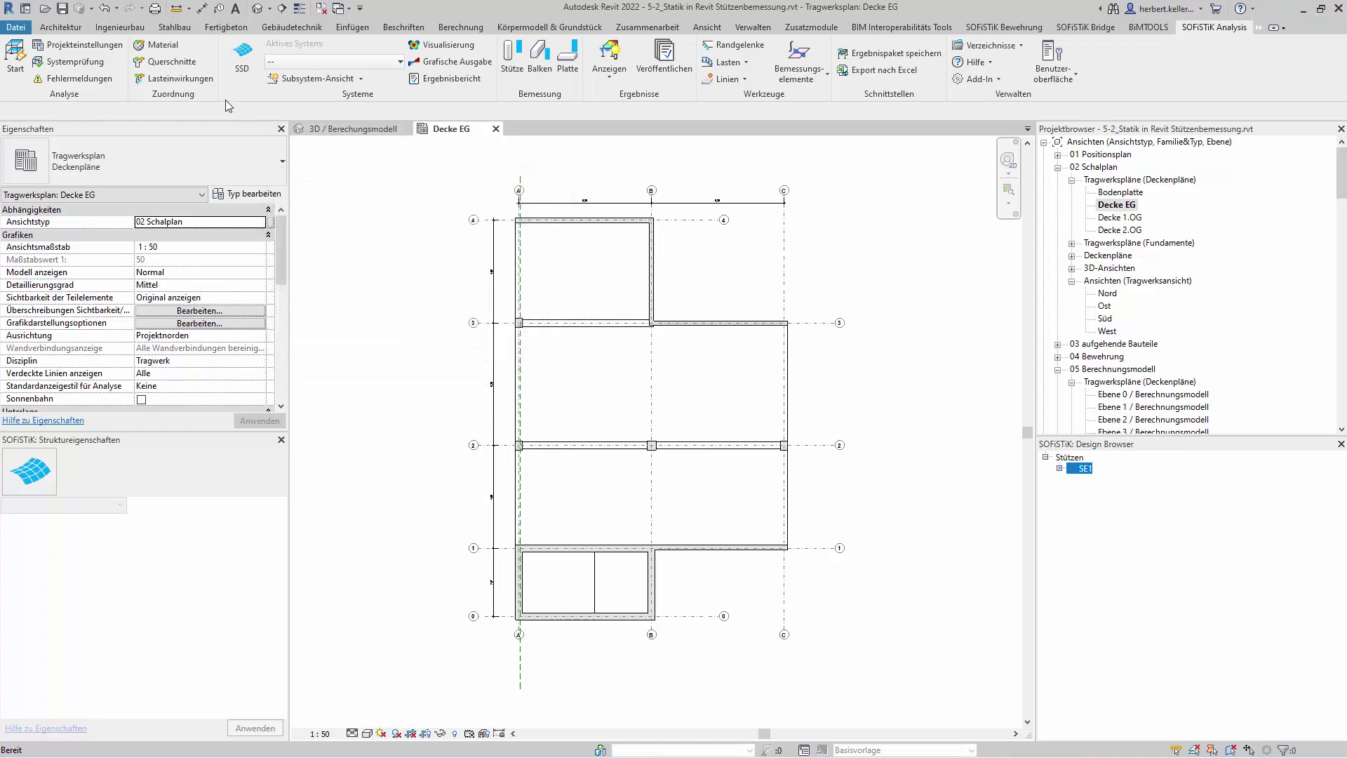
left_click(179, 63)
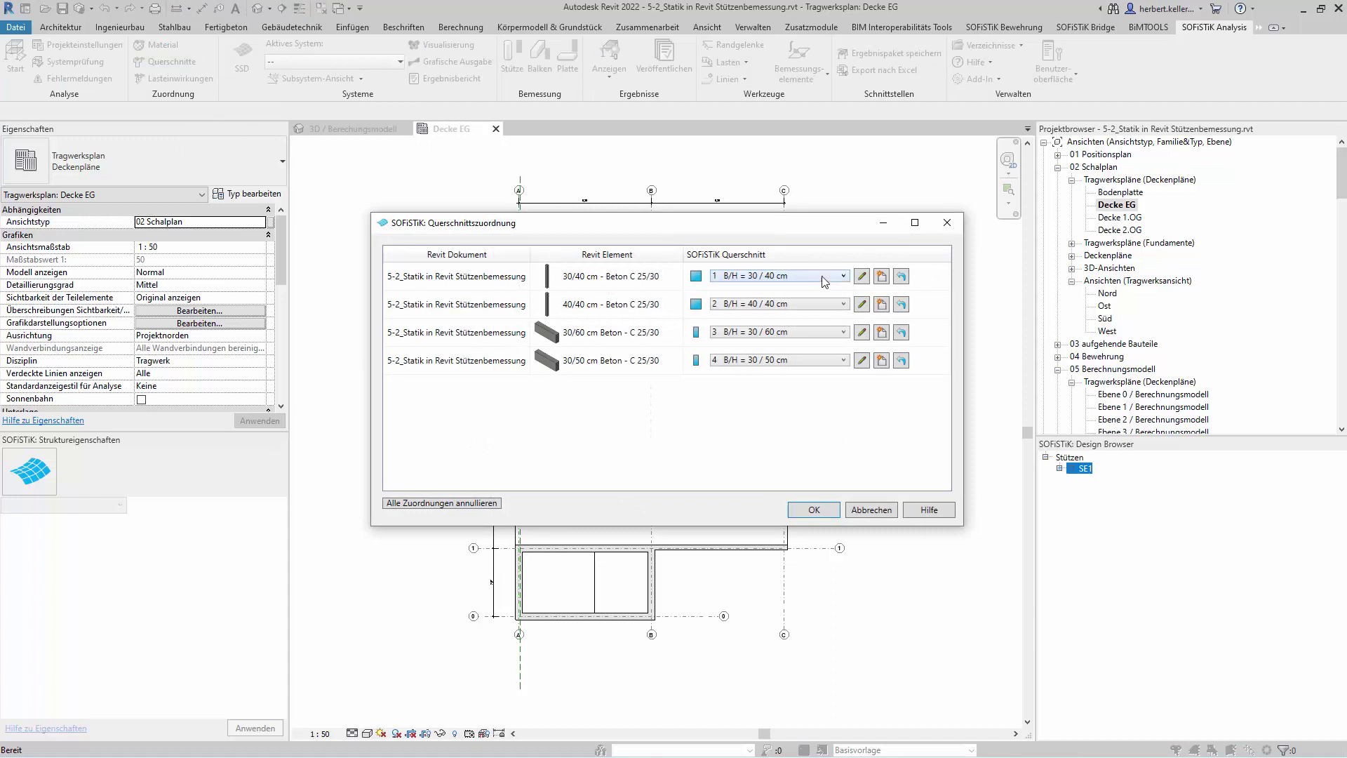
left_click(864, 279)
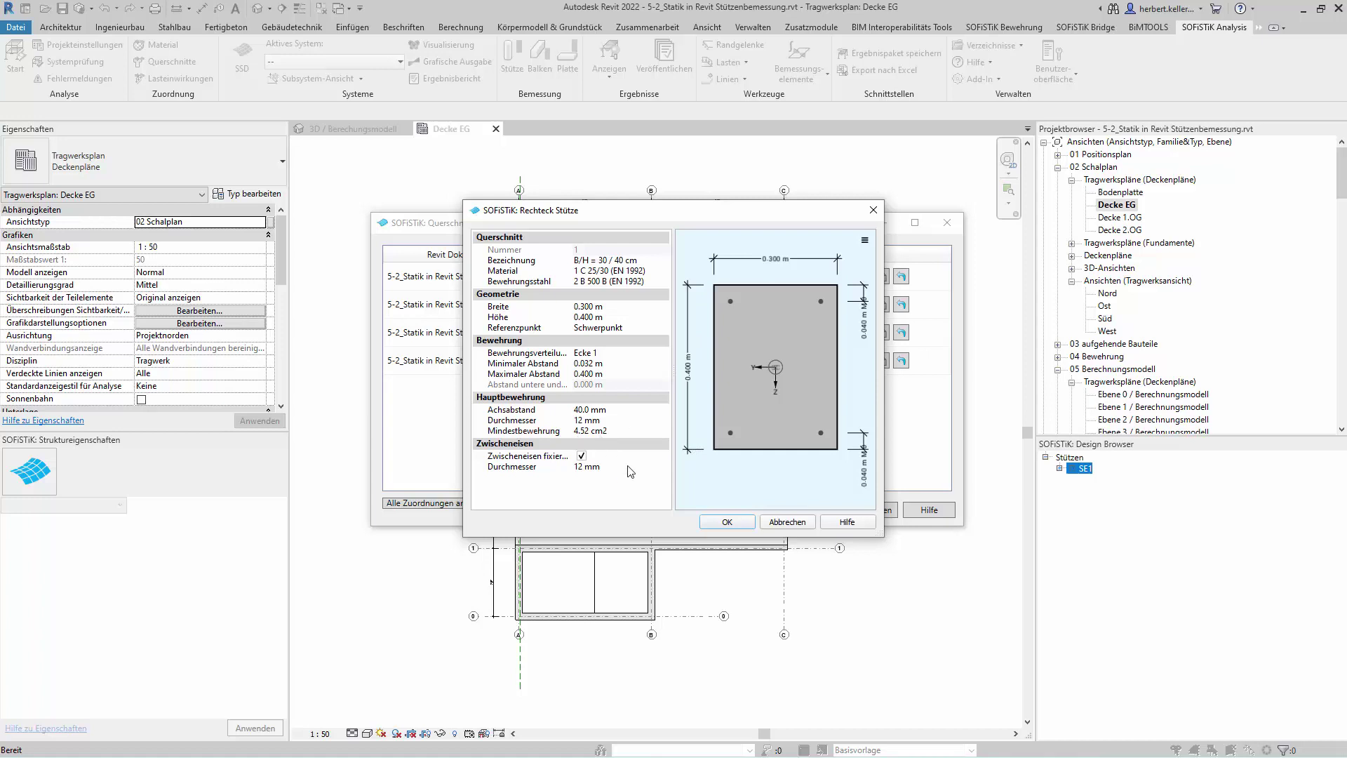
left_click(727, 522)
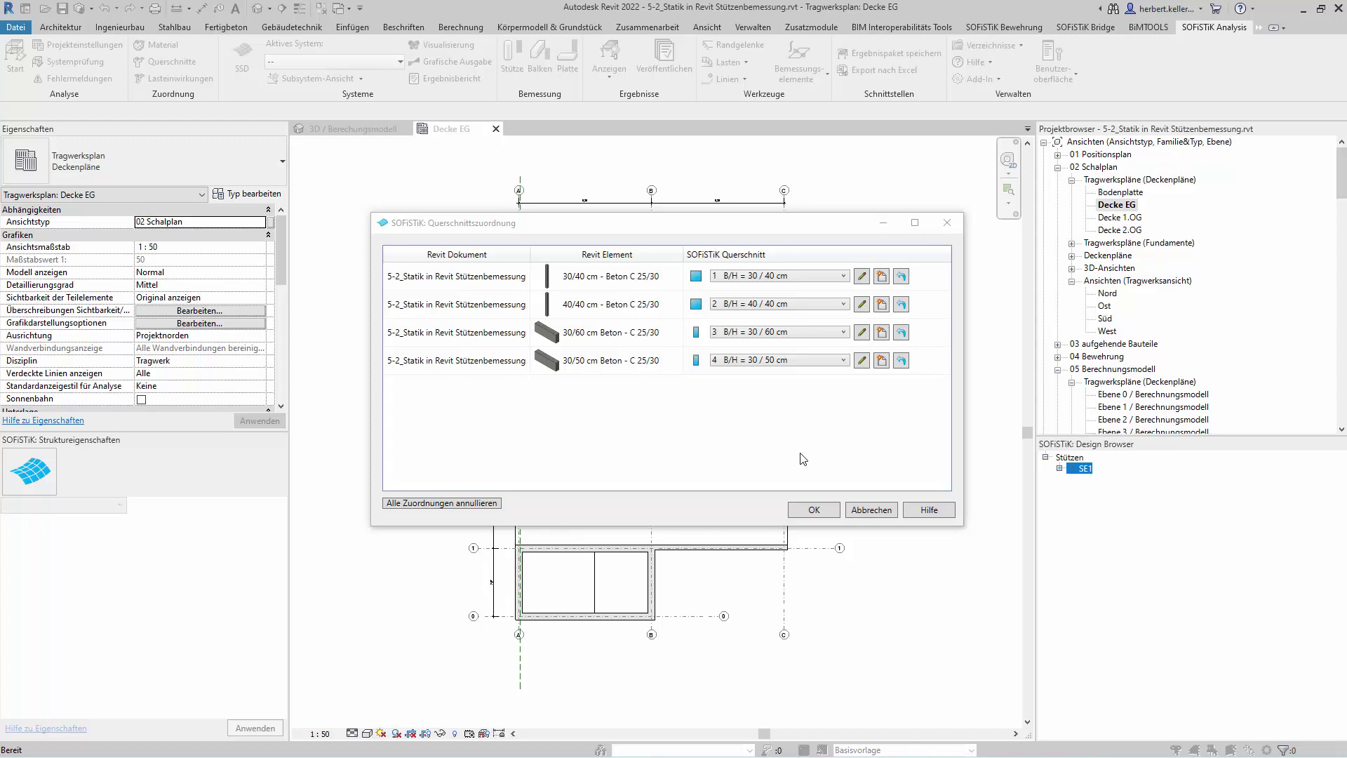
Close the section list and zoom into the 3D Berechnungsmodell view.
left_click(814, 509)
left_click(356, 131)
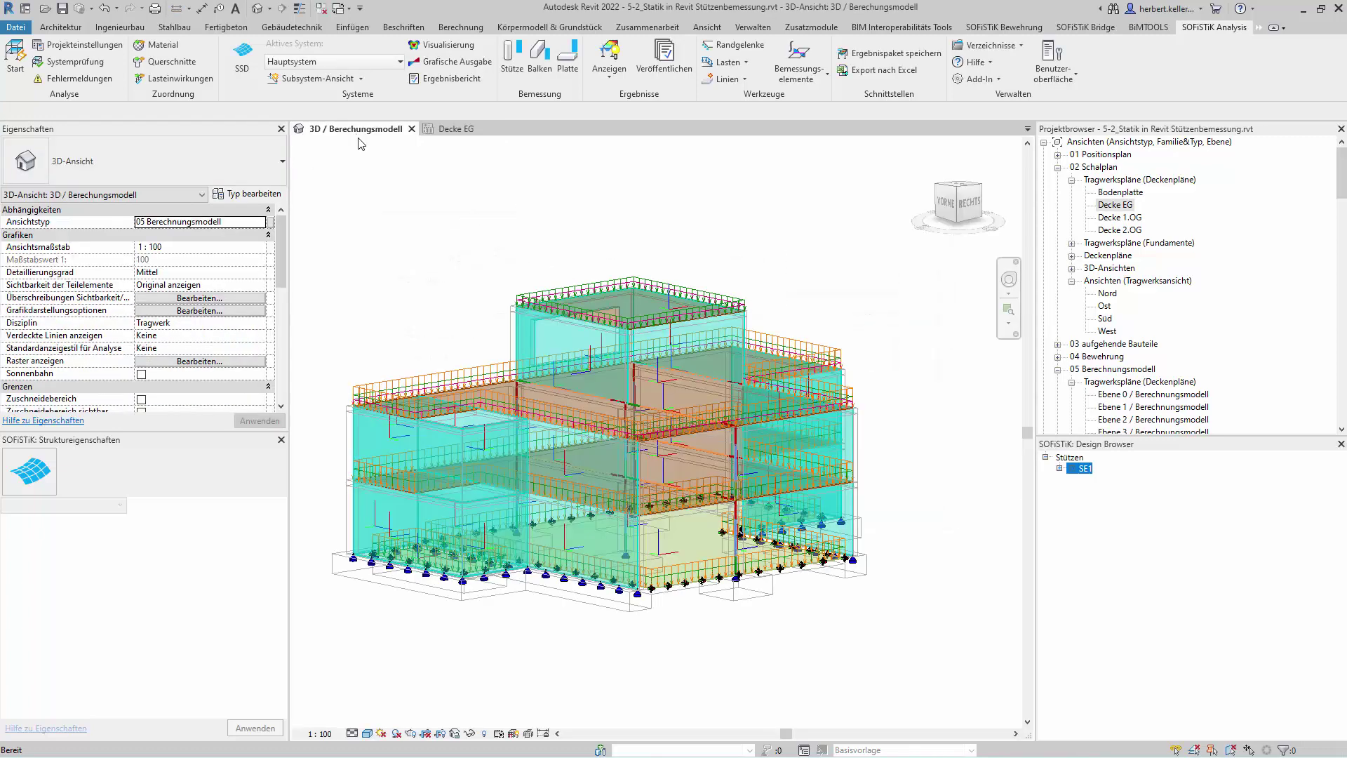
scroll(813, 624, "up", 2)
scroll(821, 624, "up", 2)
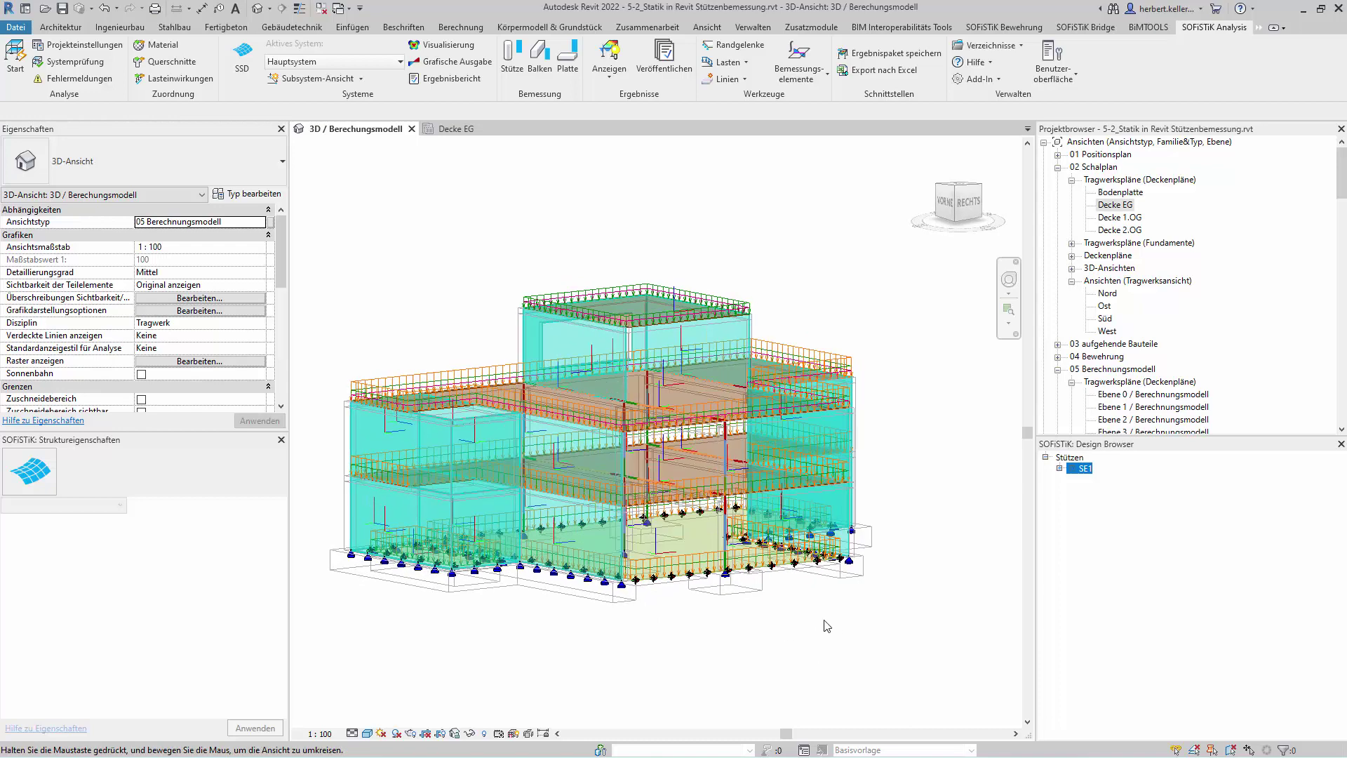
scroll(818, 620, "up", 2)
middle_click_drag(818, 619, 972, 598)
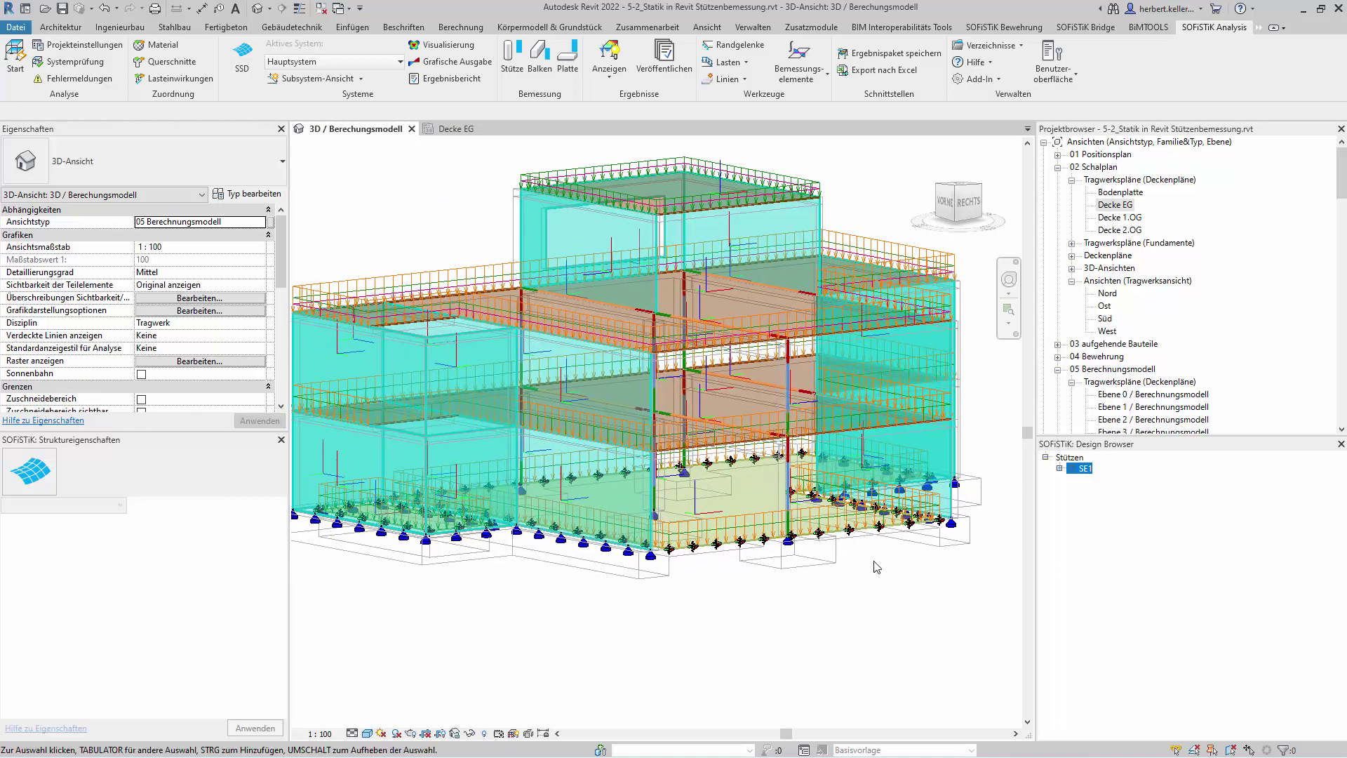
Read the Statische Berechnung results of a ground-floor column and the column above it.
left_click(786, 495)
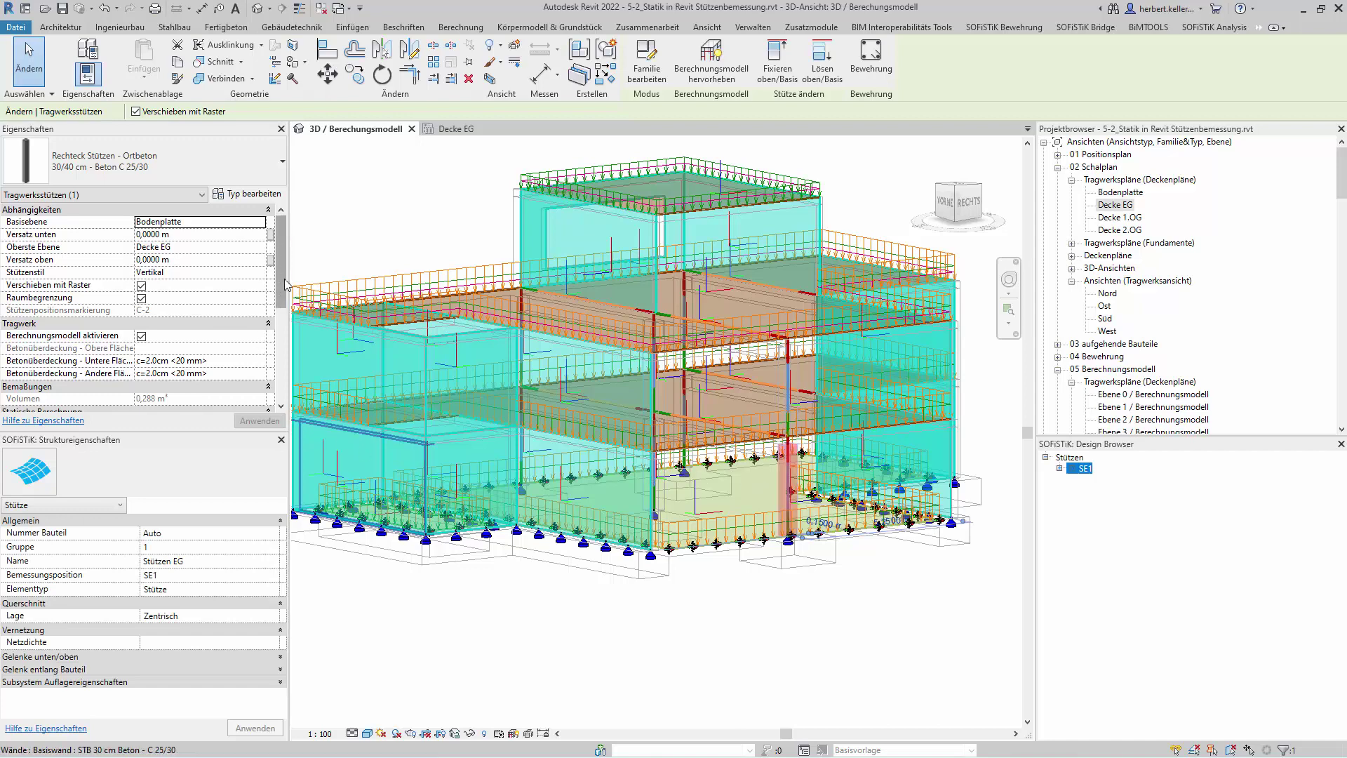
scroll(280, 286, "down", 4)
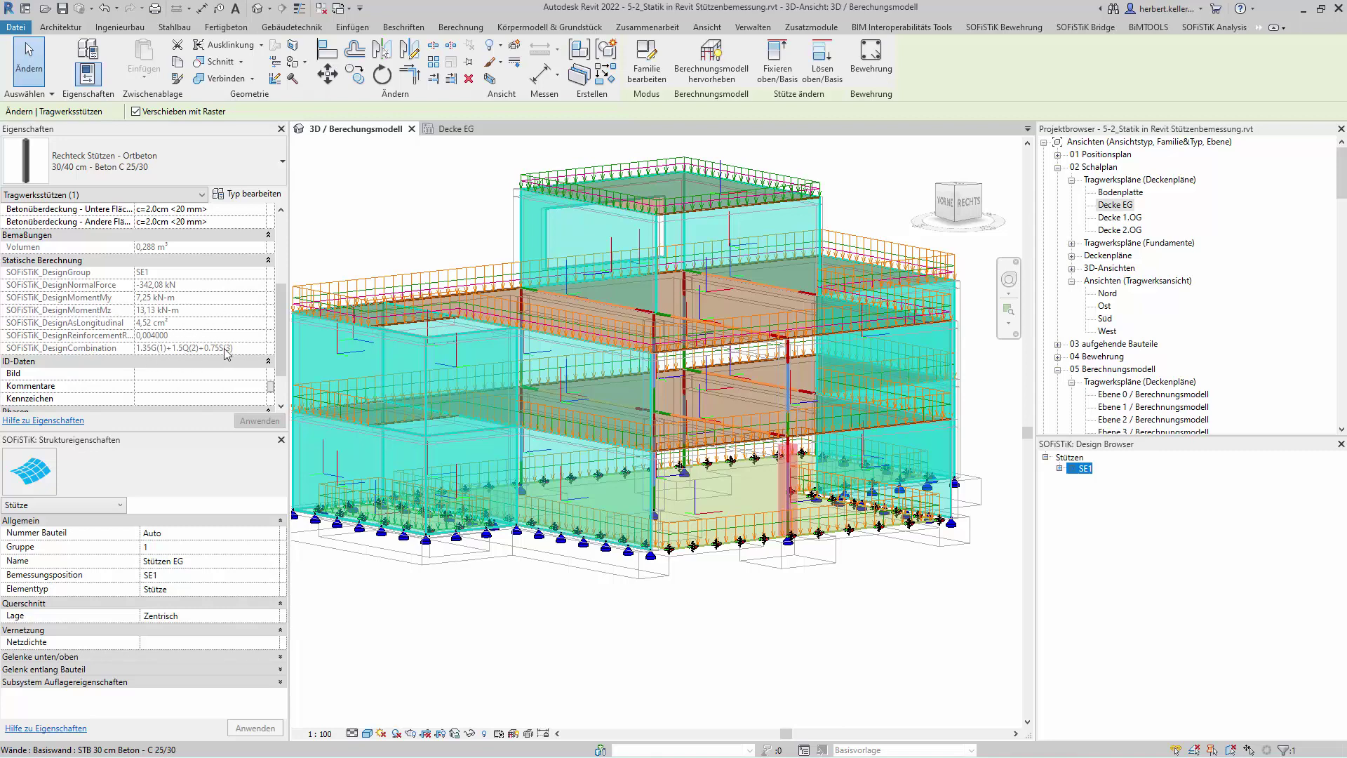
left_click(787, 385)
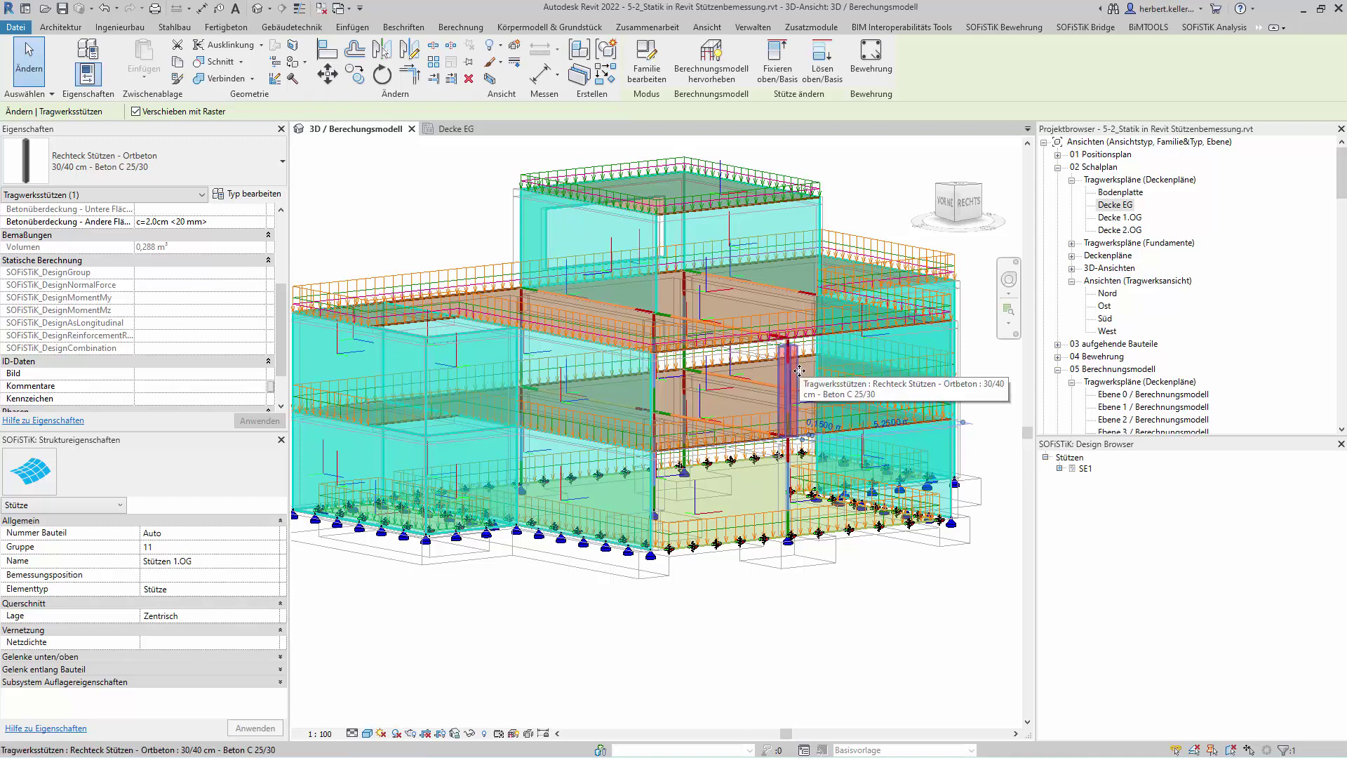
Open Stützenliste from Bauteillisten/Mengen, showing 8 columns, 2.496 m³ and 6.363 t.
left_click(793, 477)
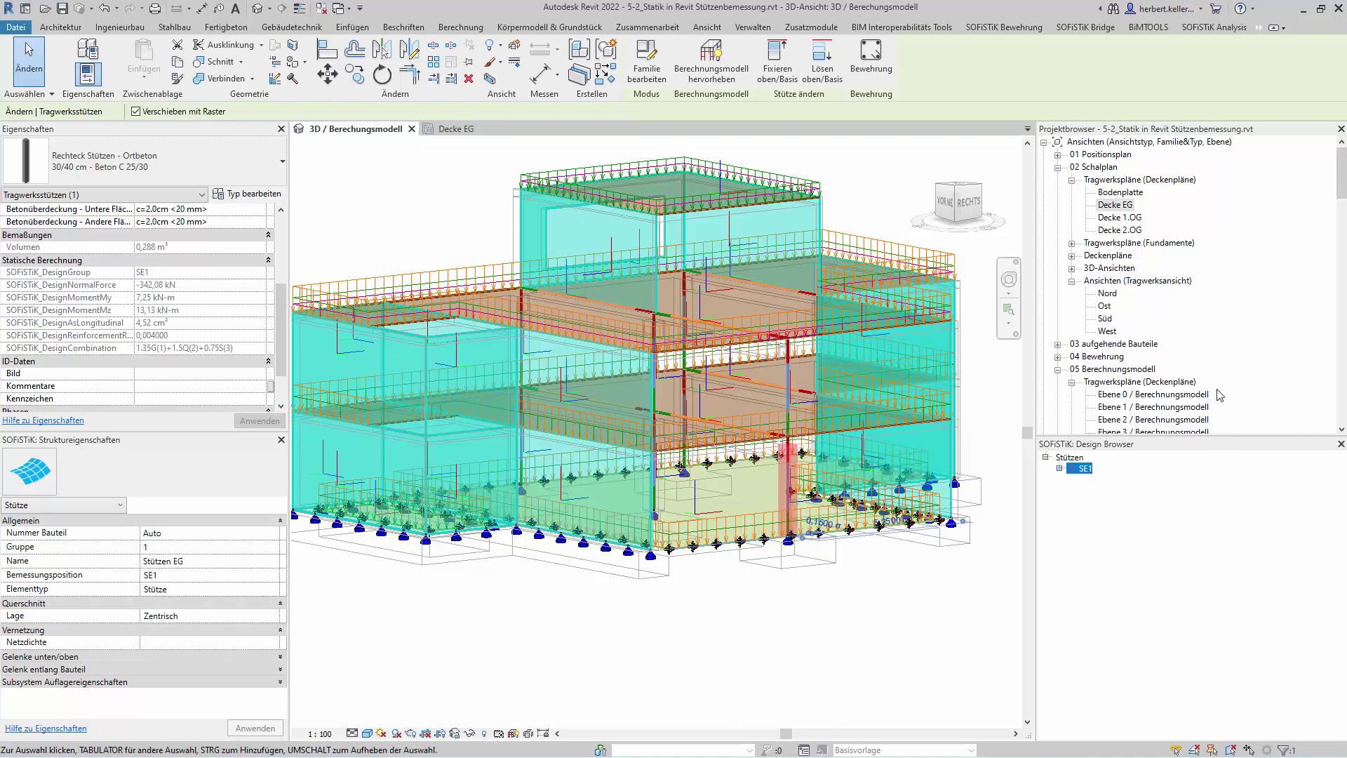
scroll(1236, 327, "down", 2)
scroll(1236, 327, "down", 2)
scroll(1236, 328, "down", 2)
scroll(1236, 328, "down", 3)
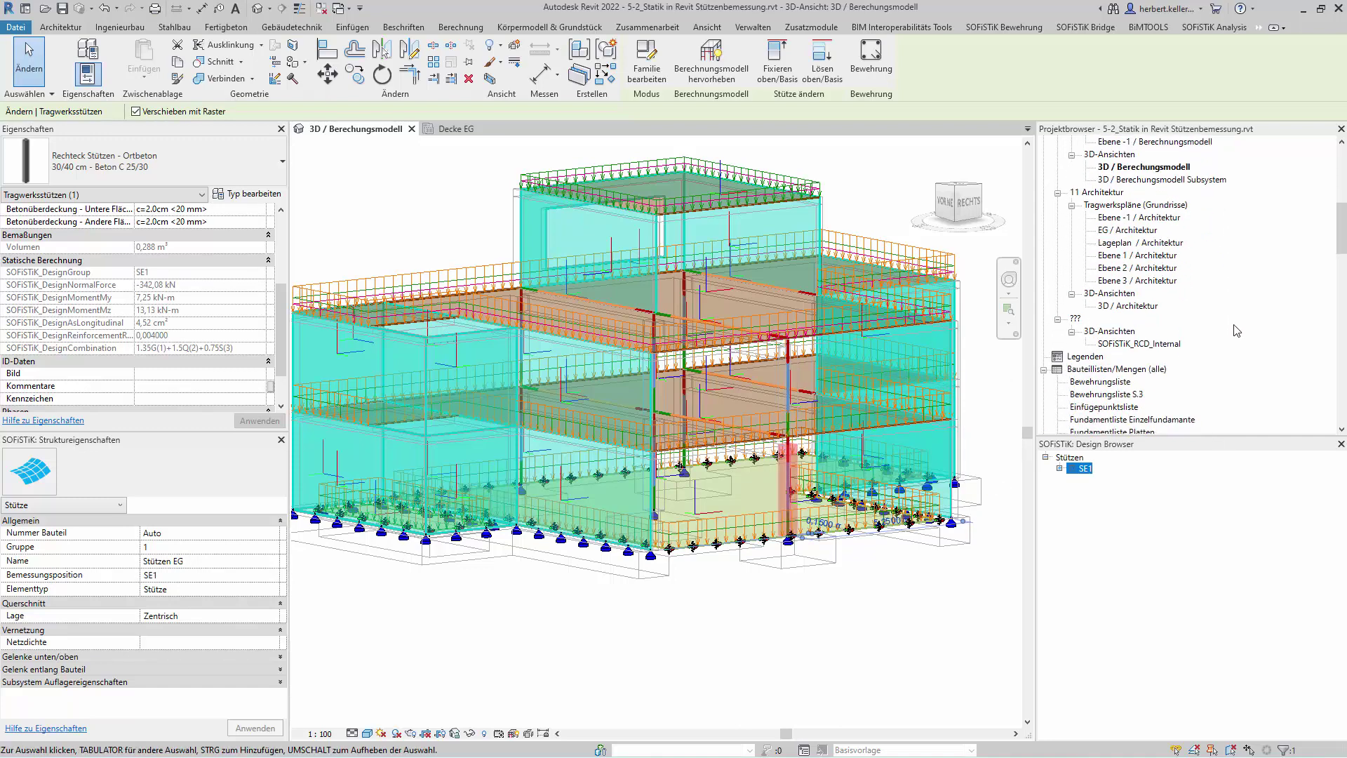
scroll(1236, 330, "down", 3)
scroll(1236, 331, "down", 1)
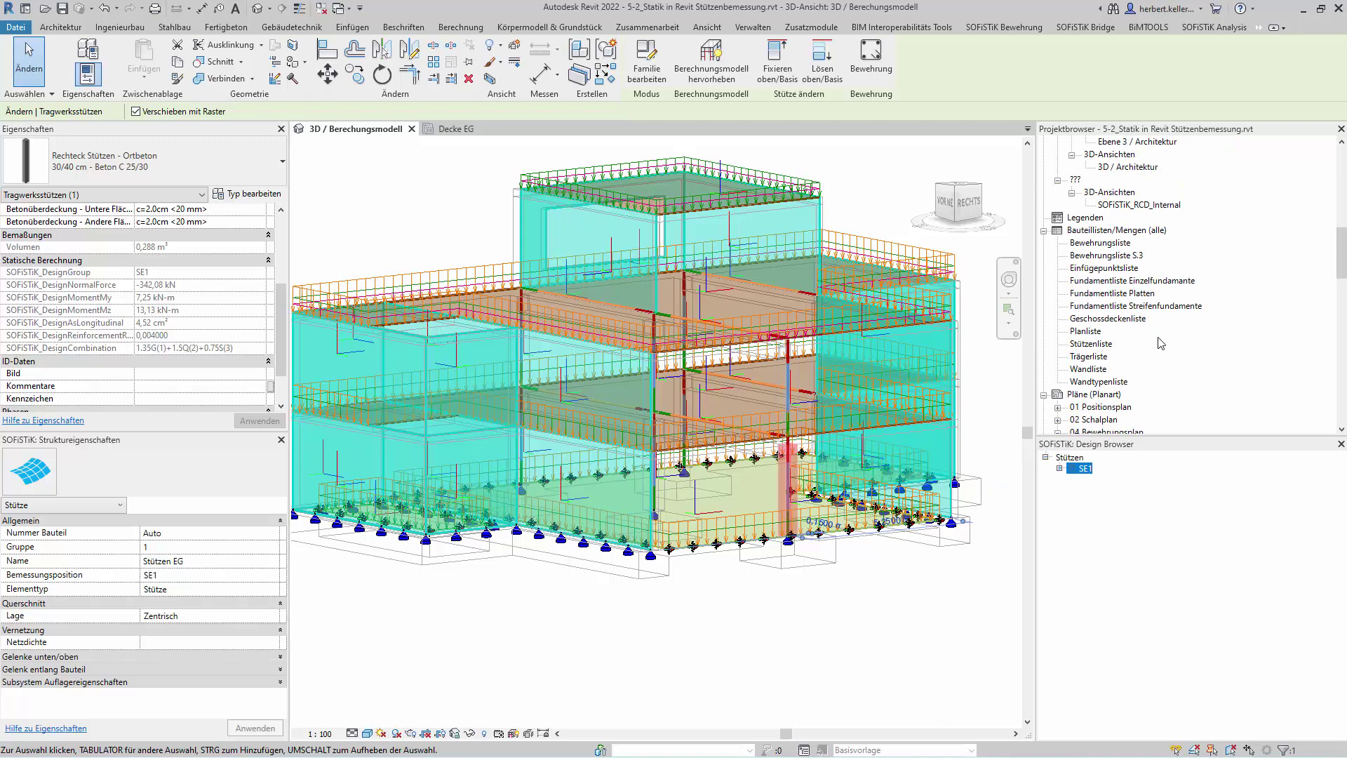
double_click(1090, 344)
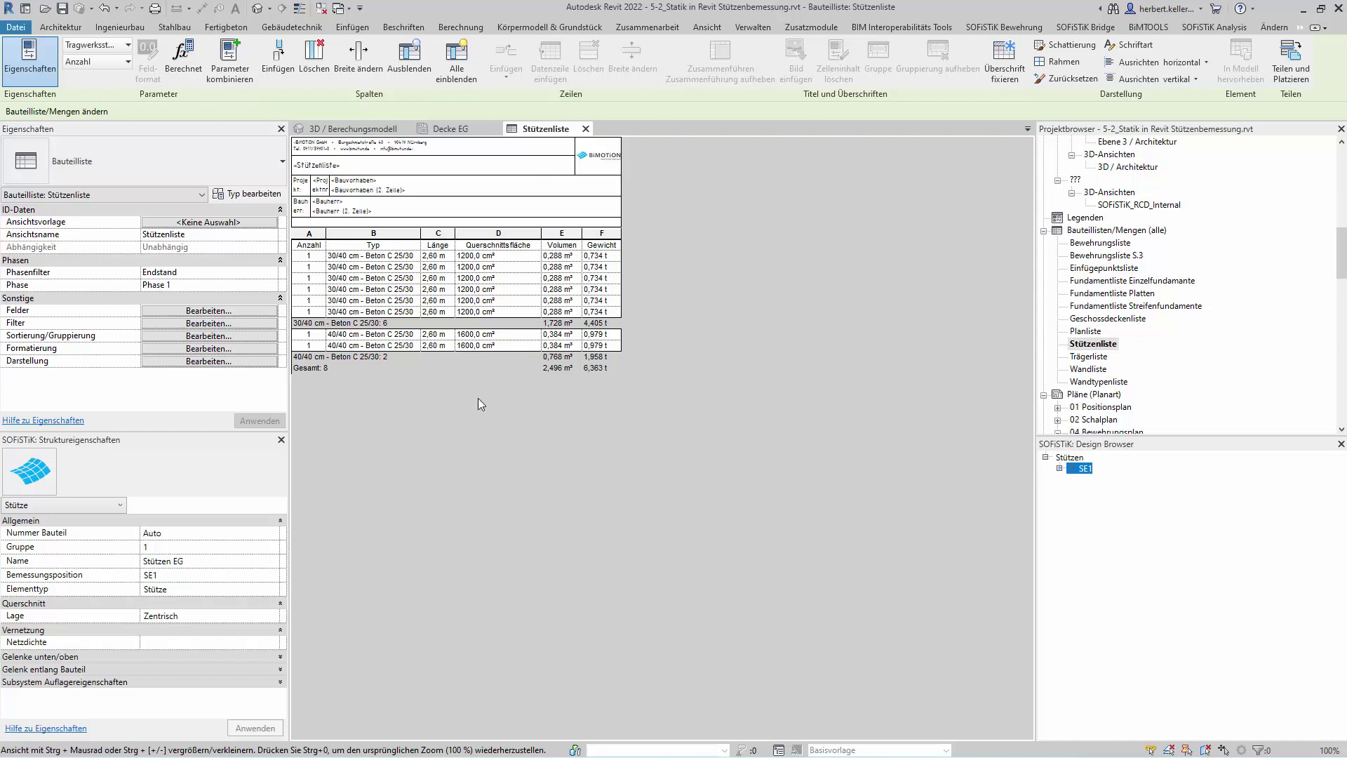
Add the longitudinal reinforcement and design combination fields, showing 4.52 cm² and 1.35G(1)+1.5Q(2).
left_click(208, 311)
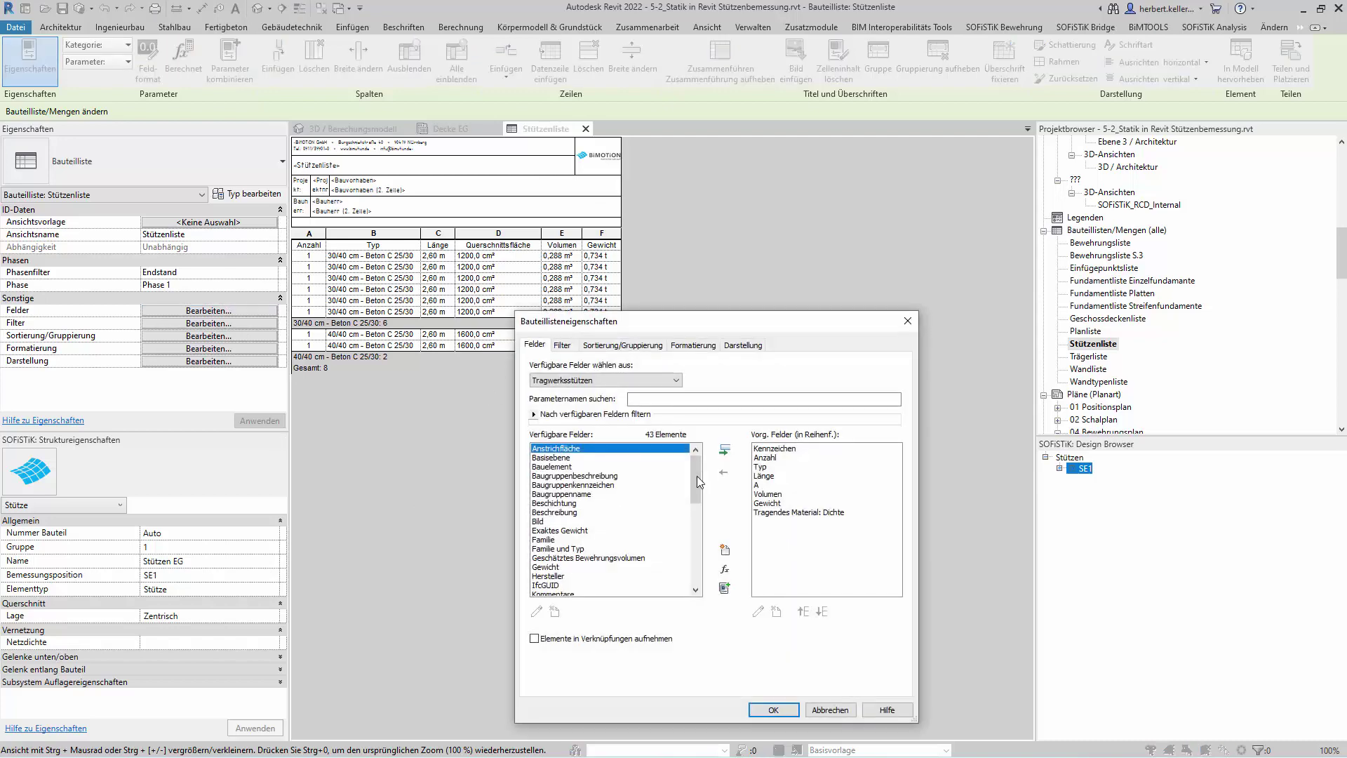
left_click_drag(697, 476, 687, 550)
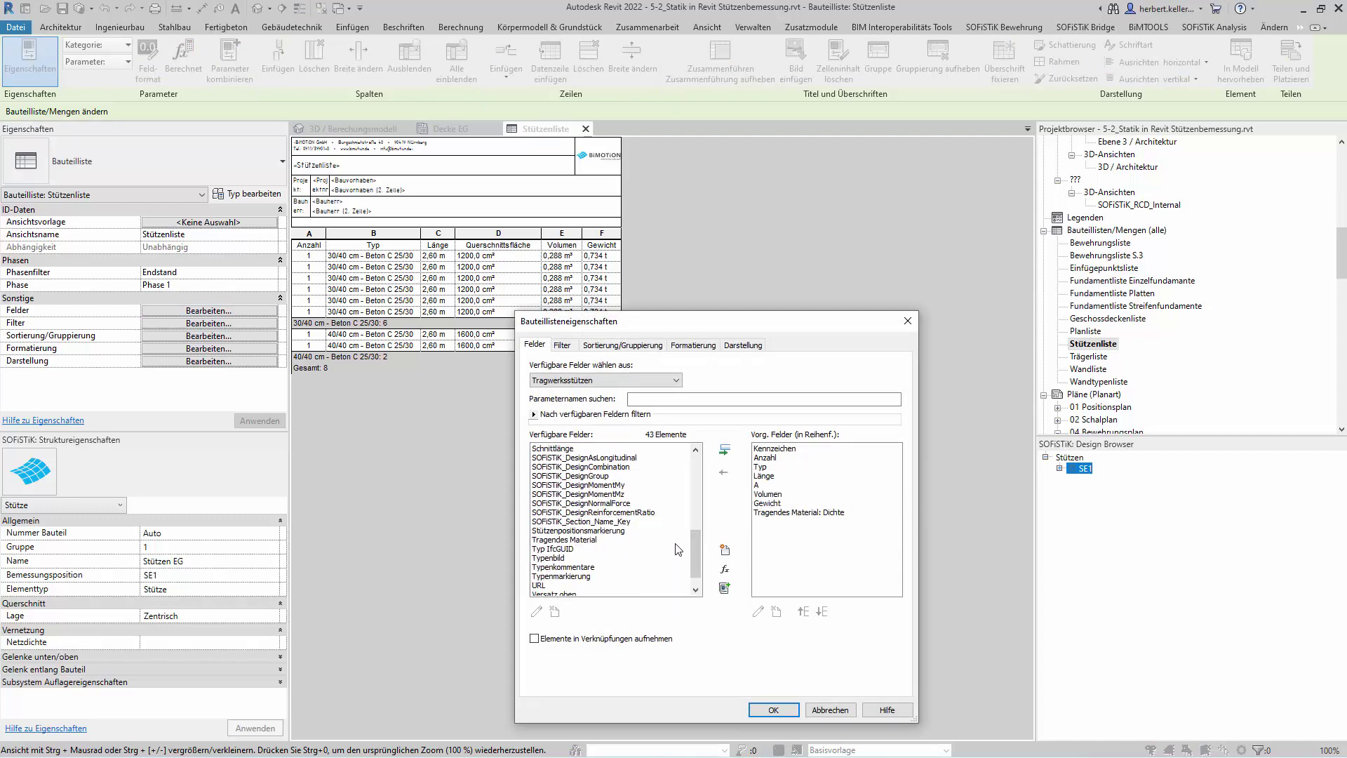
left_click(616, 457)
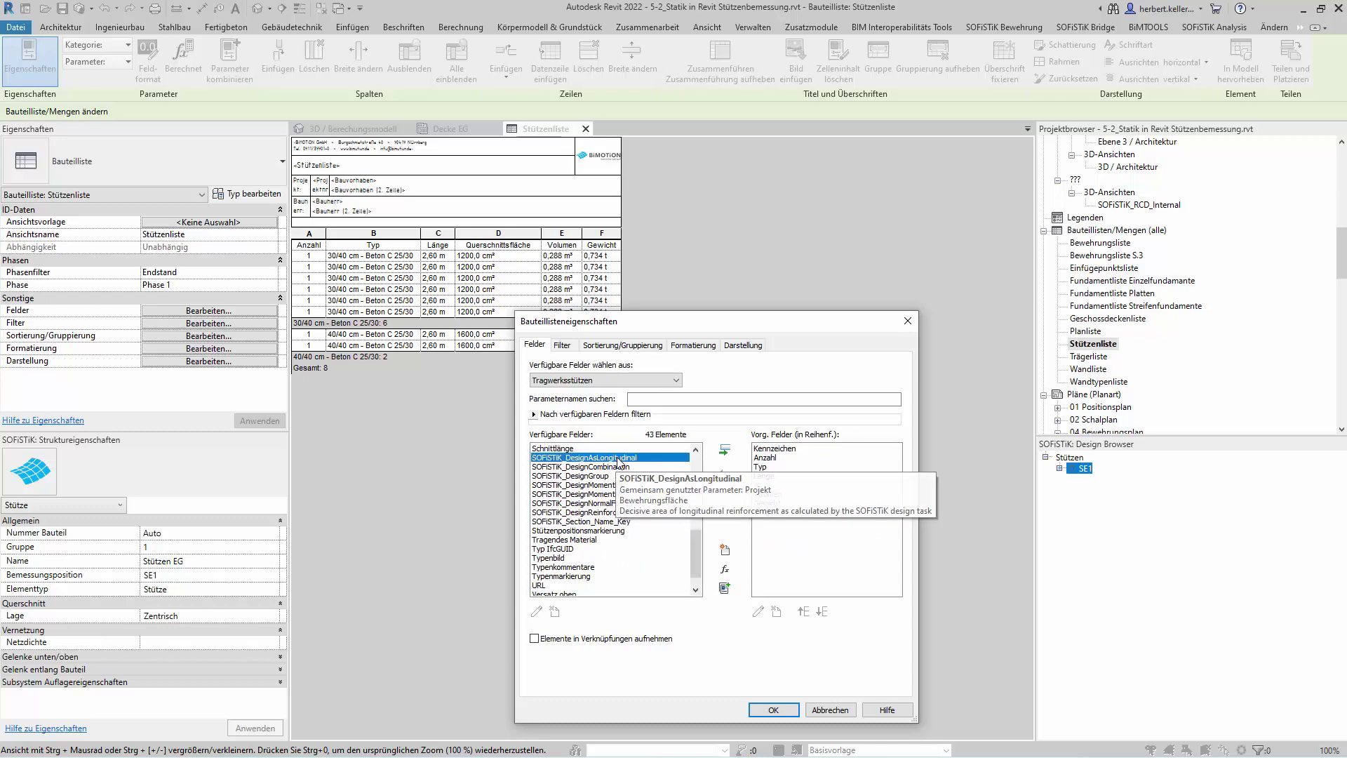
left_click(729, 451)
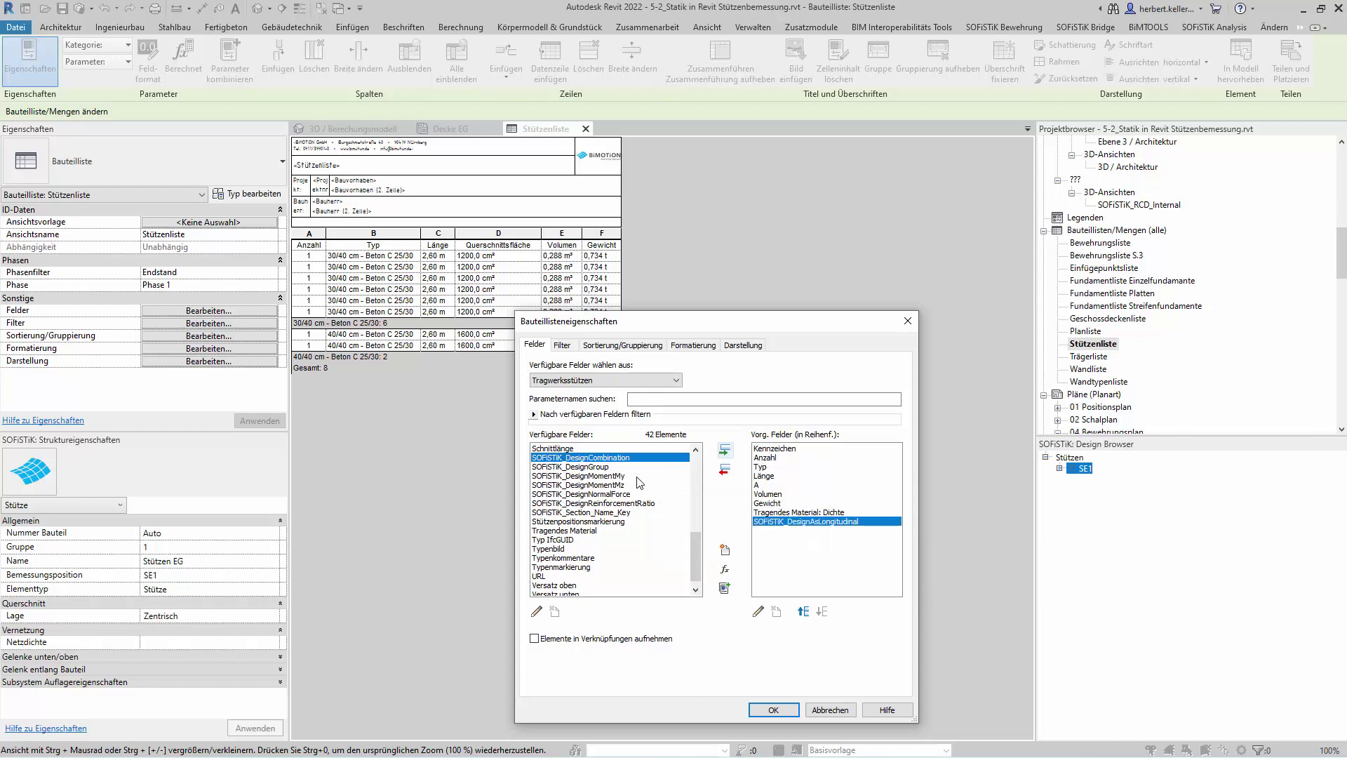
left_click(724, 450)
left_click(786, 714)
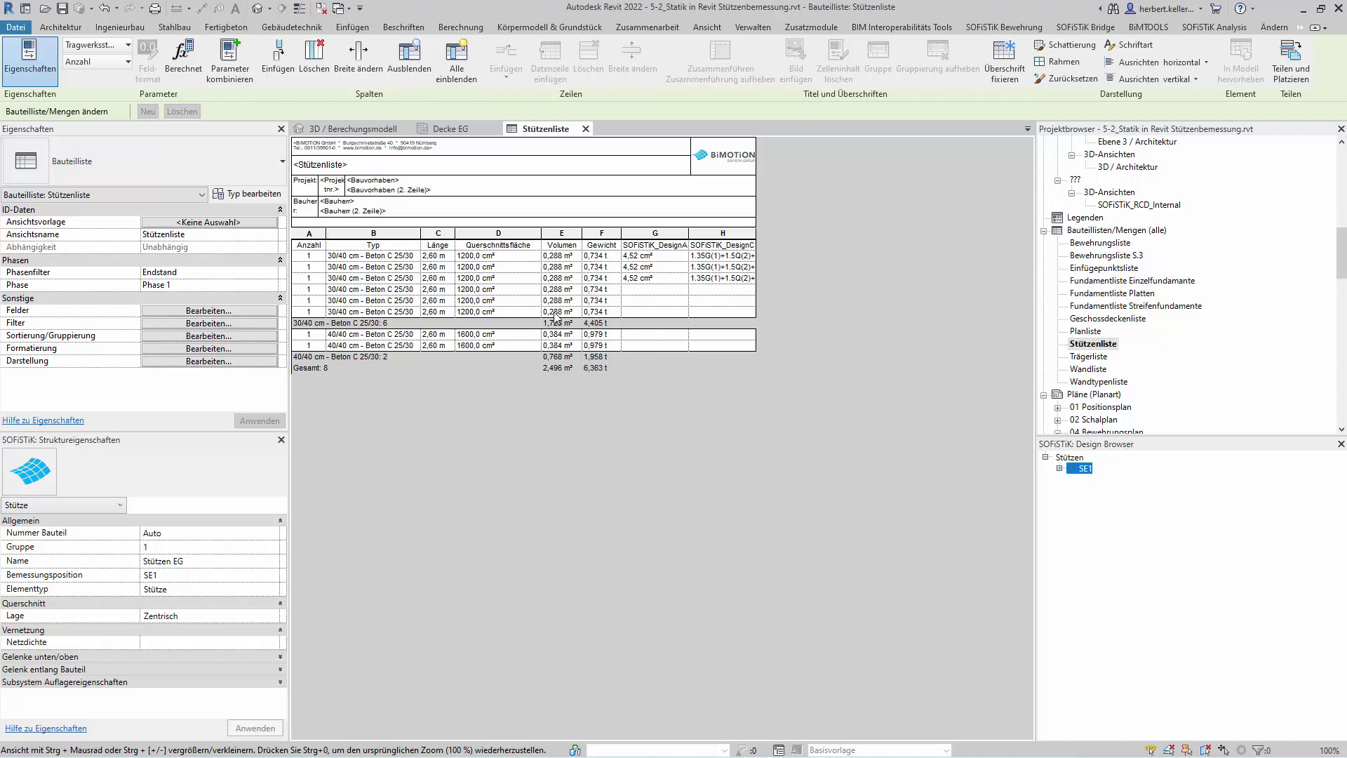
Add SOFiSTiK_DesignGroup and move it to the top of Vorg. Felder, marking three columns SE1.
left_click(201, 312)
left_click(202, 313)
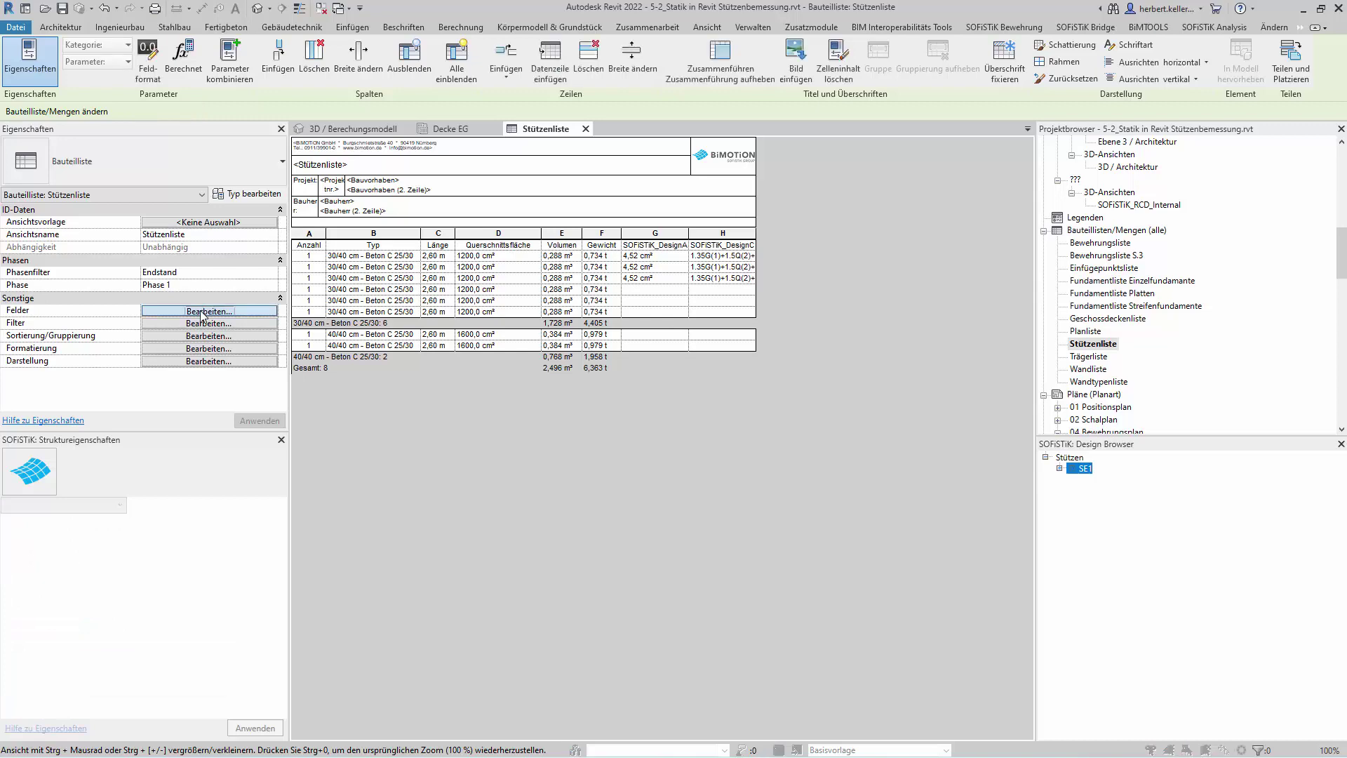
scroll(582, 477, "down", 6)
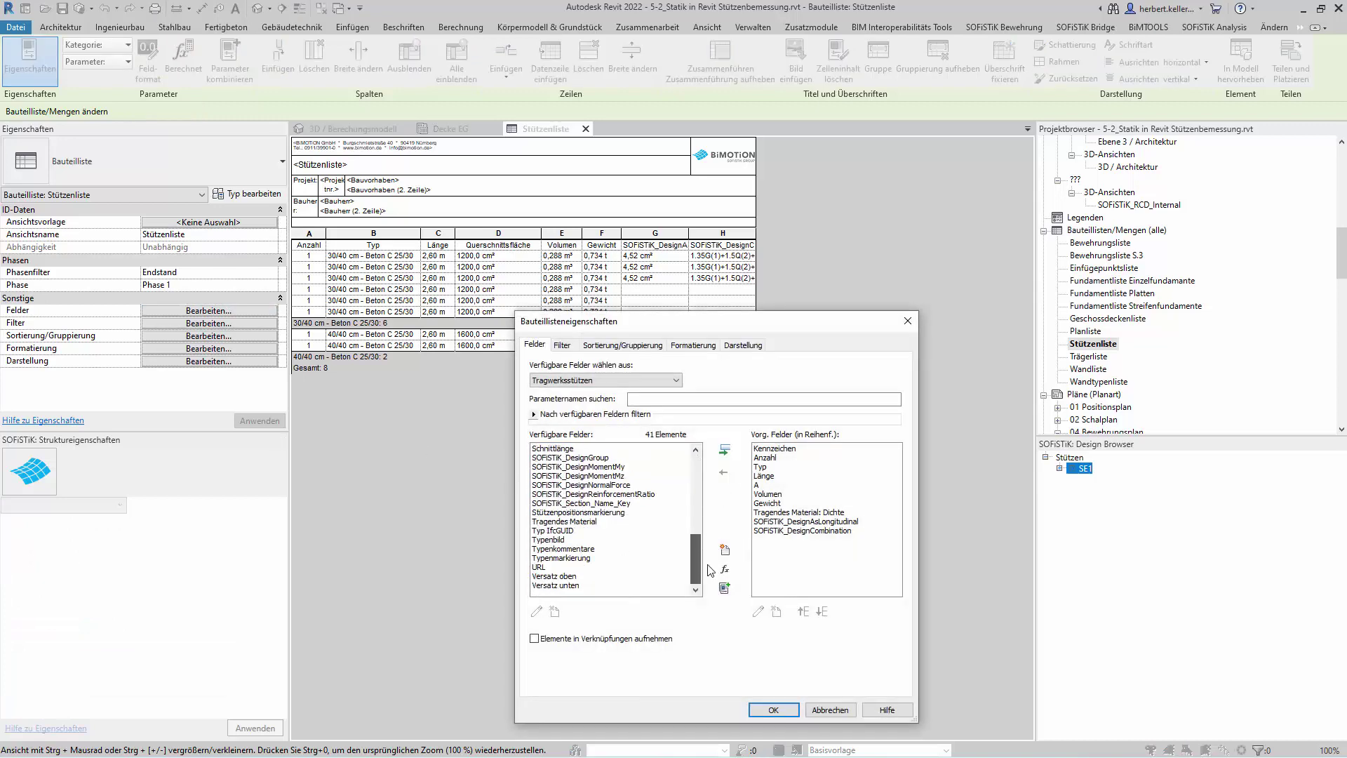
scroll(574, 463, "down", 3)
left_click(573, 458)
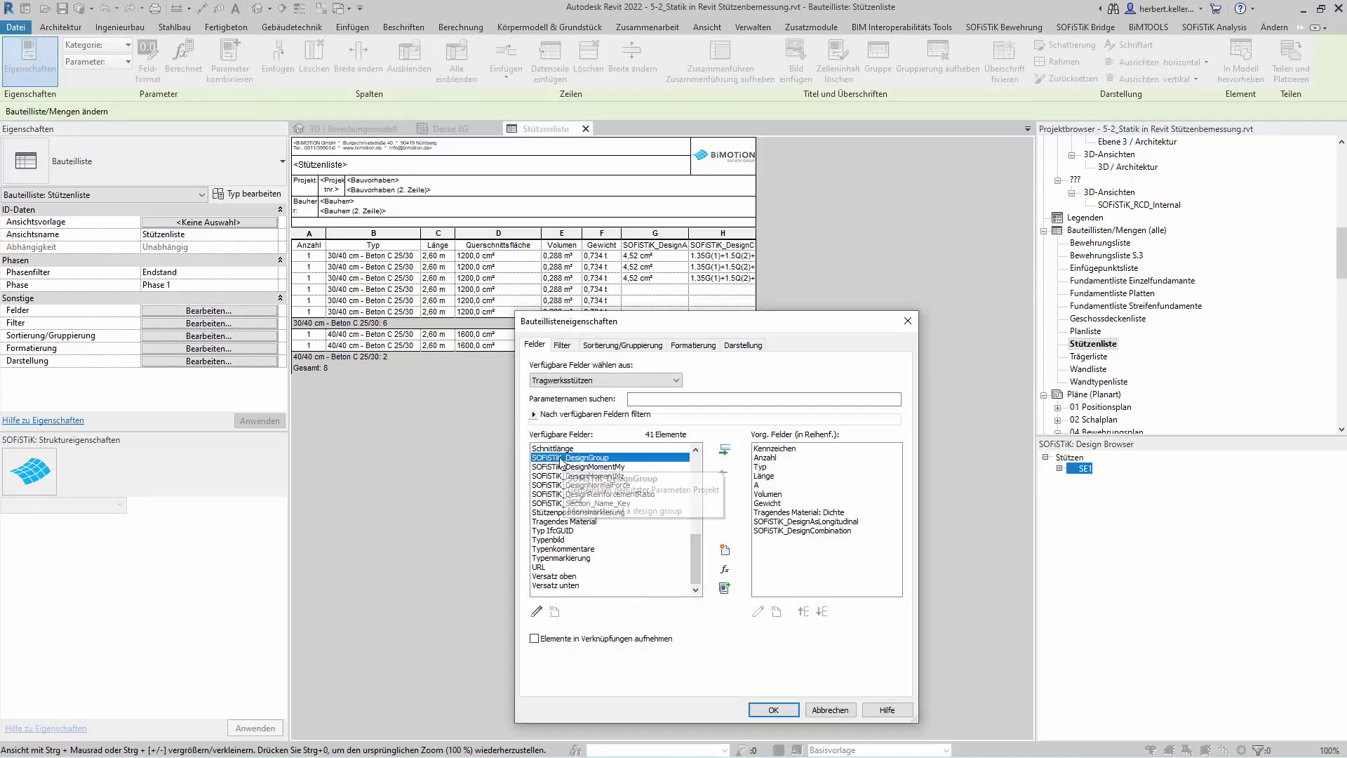
left_click(725, 451)
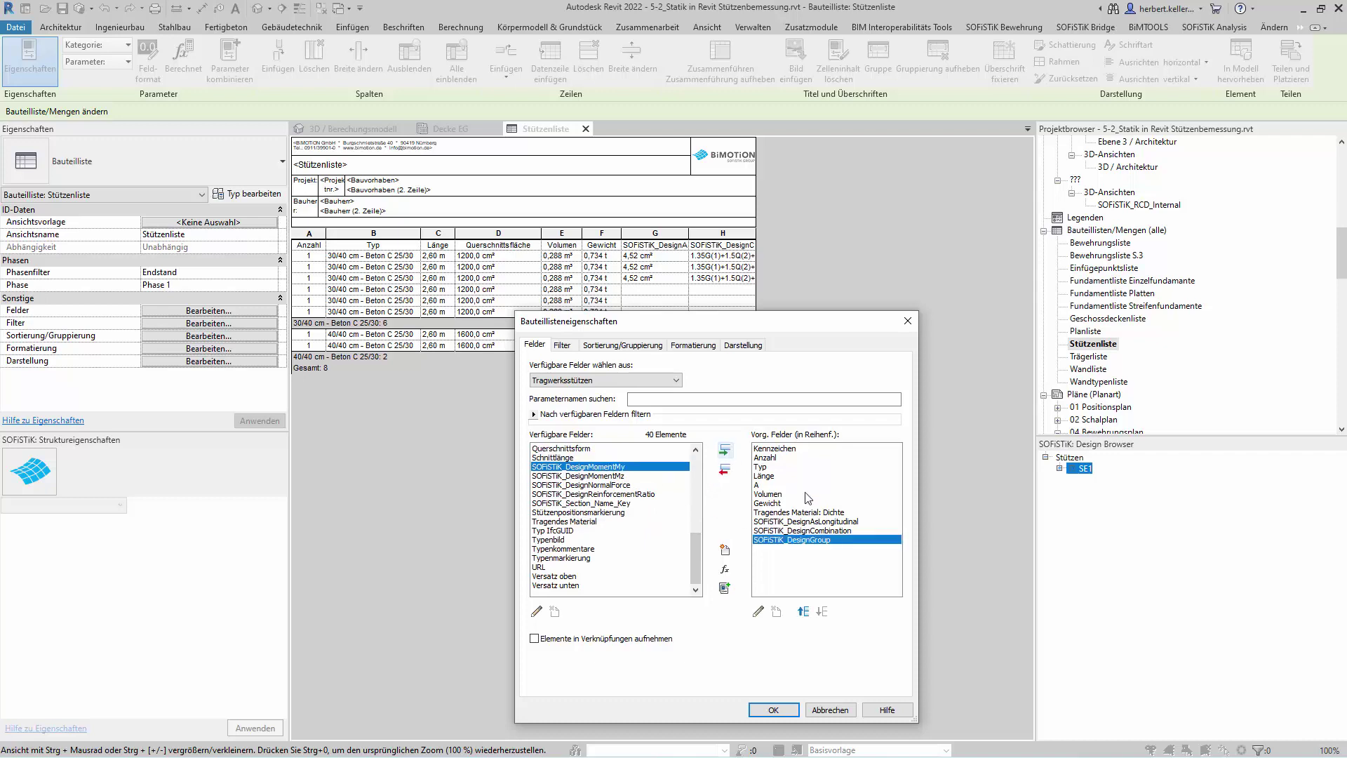
left_click(804, 611)
left_click(805, 612)
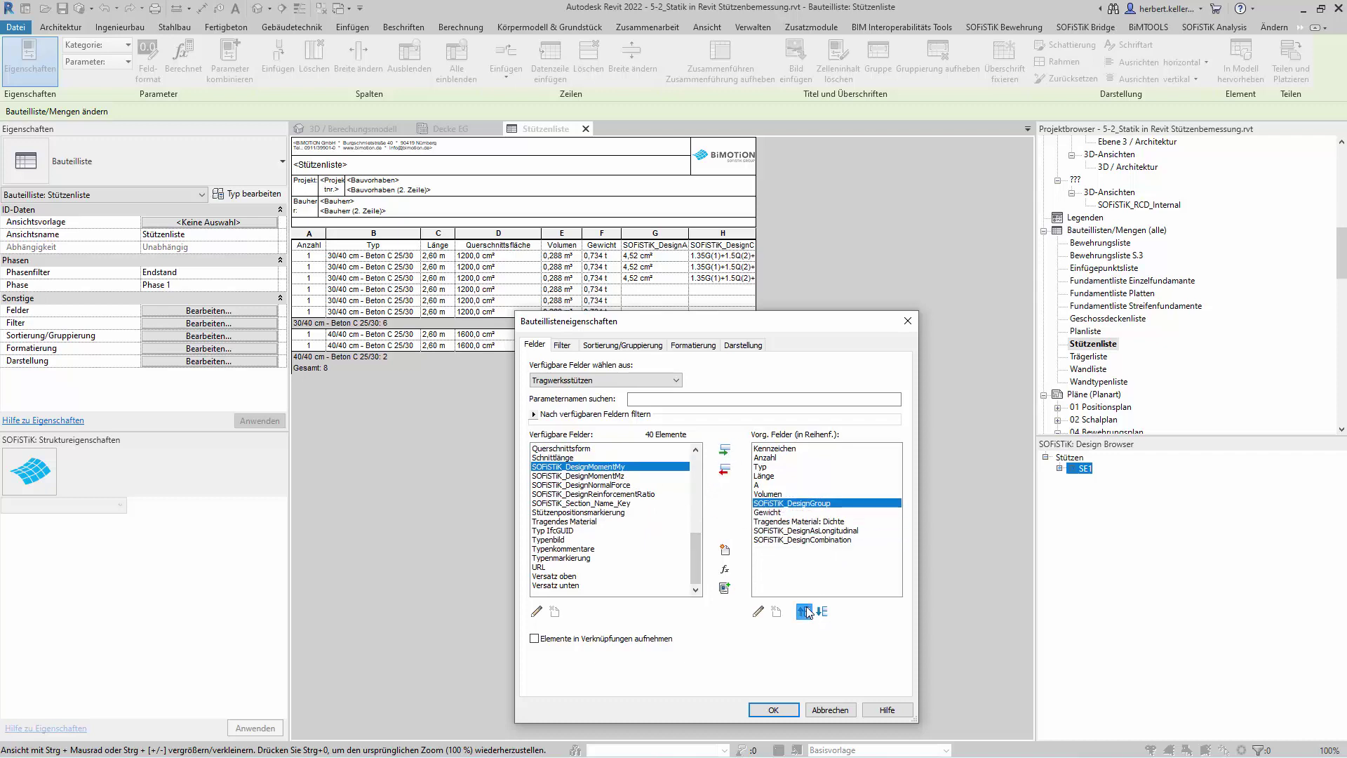
left_click(805, 612)
left_click(805, 612)
left_click(806, 611)
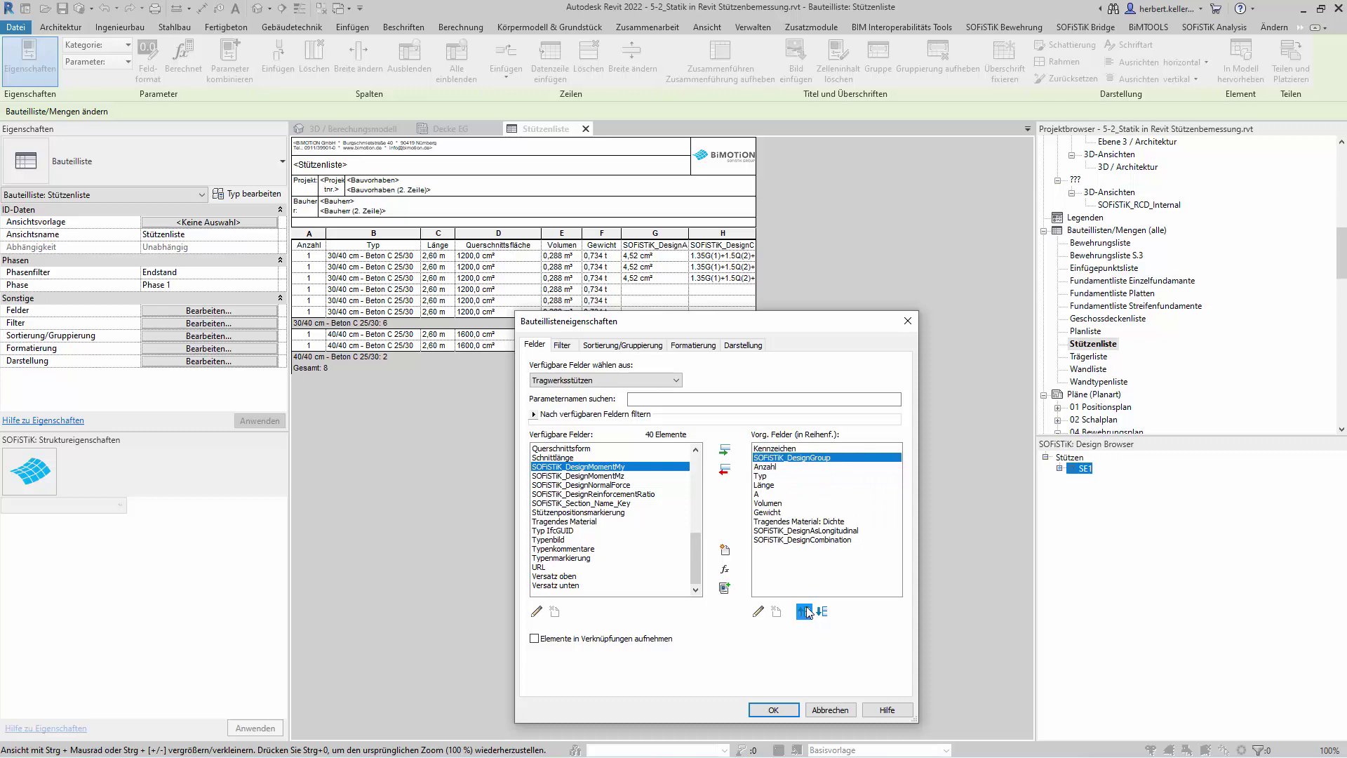
left_click(805, 612)
left_click(774, 712)
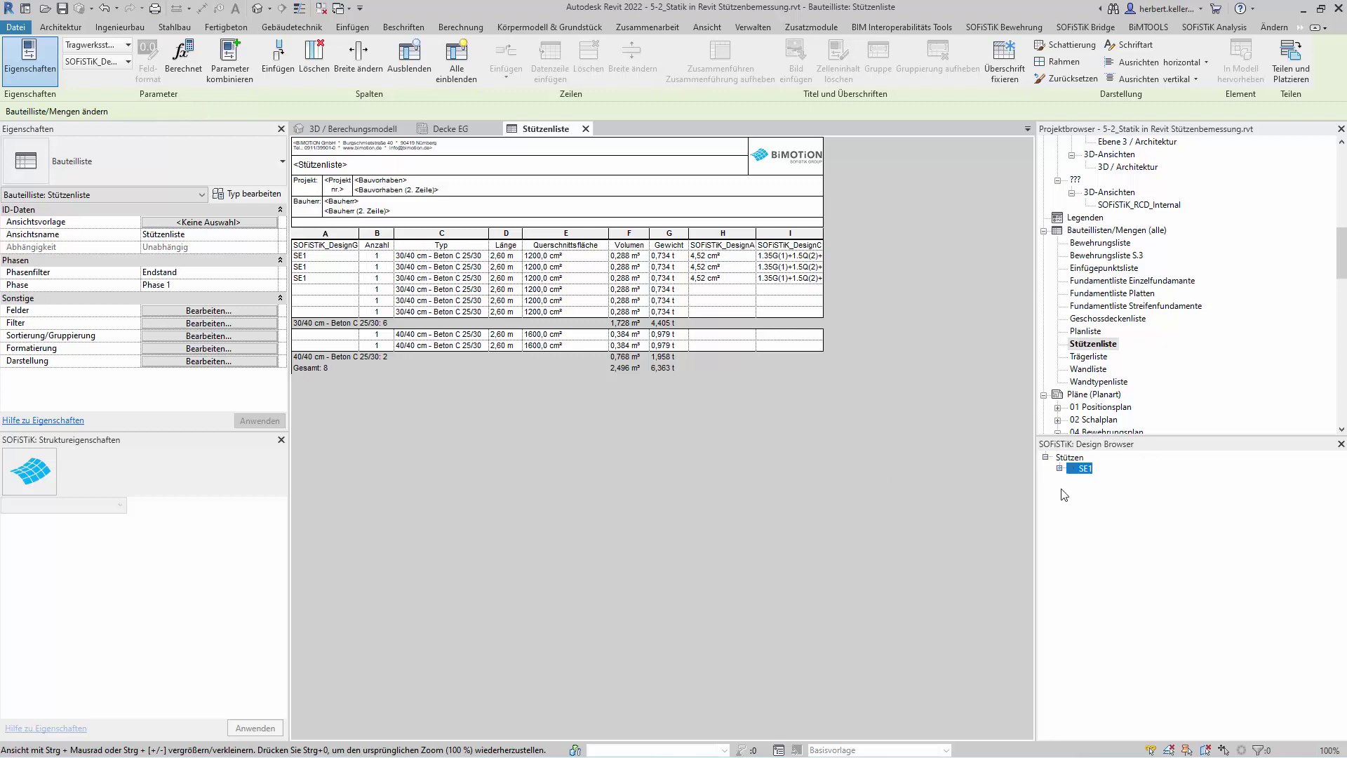
Expand SE1 in the Design Browser and show the SOFiSTiK Analysis Benutzeroberfläche dropdown.
left_click(1059, 469)
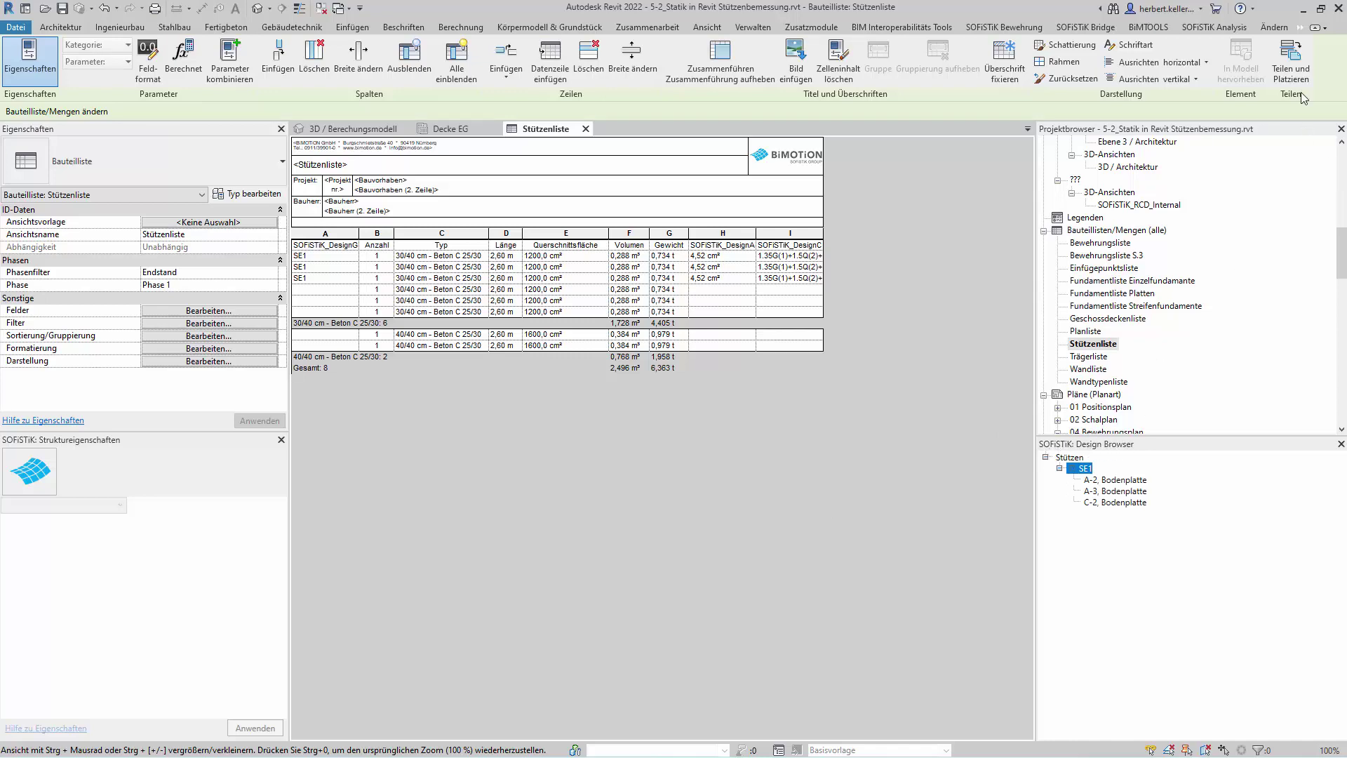
left_click(1188, 28)
left_click(1070, 80)
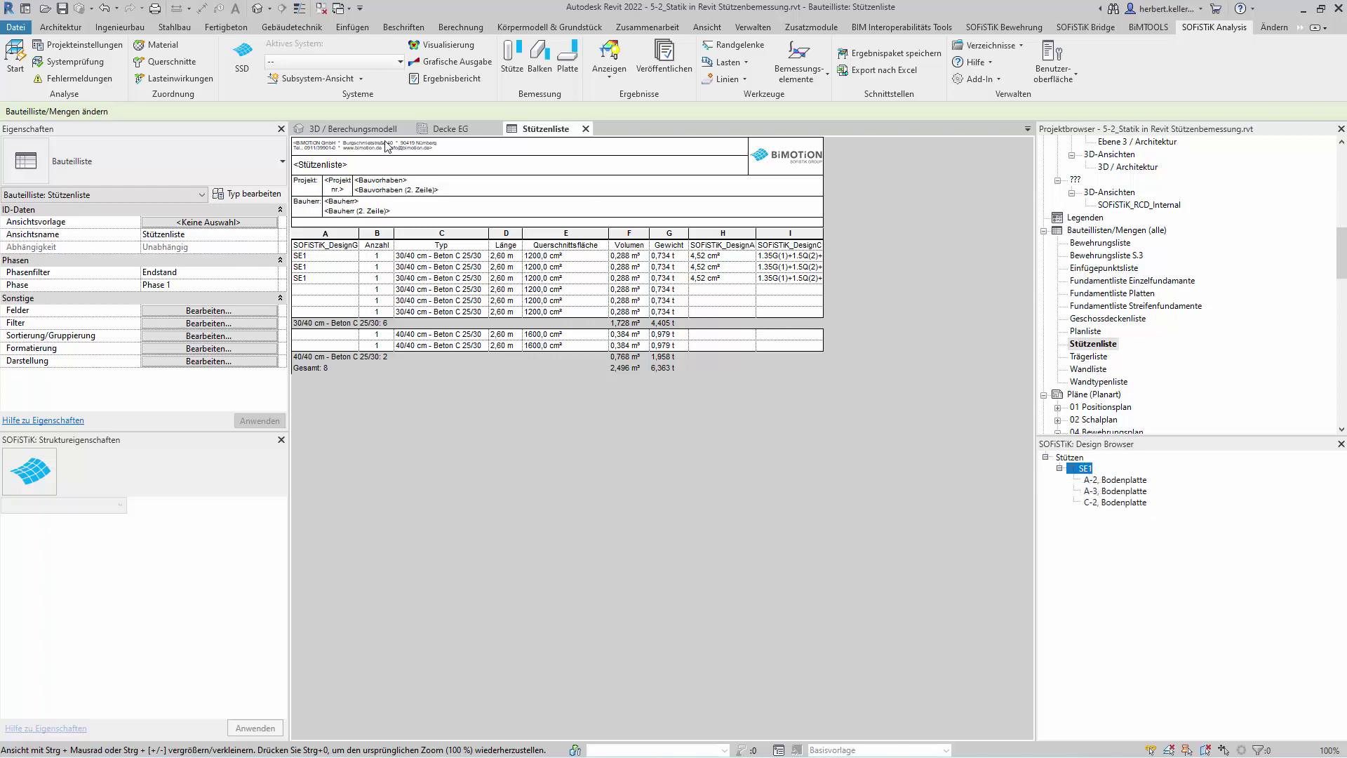
Save the project from the Decke EG plan, then start a column design for column B-2 as SE2.
left_click(461, 133)
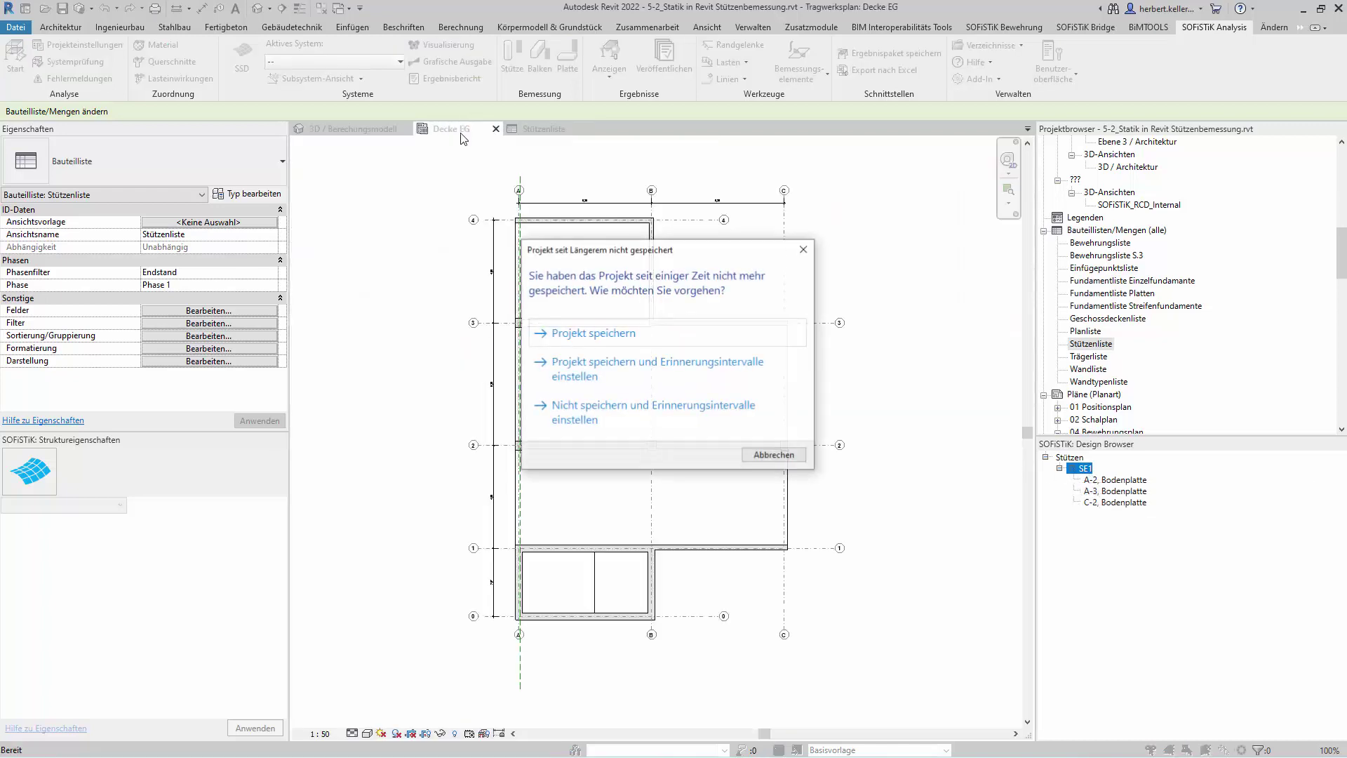
left_click(618, 336)
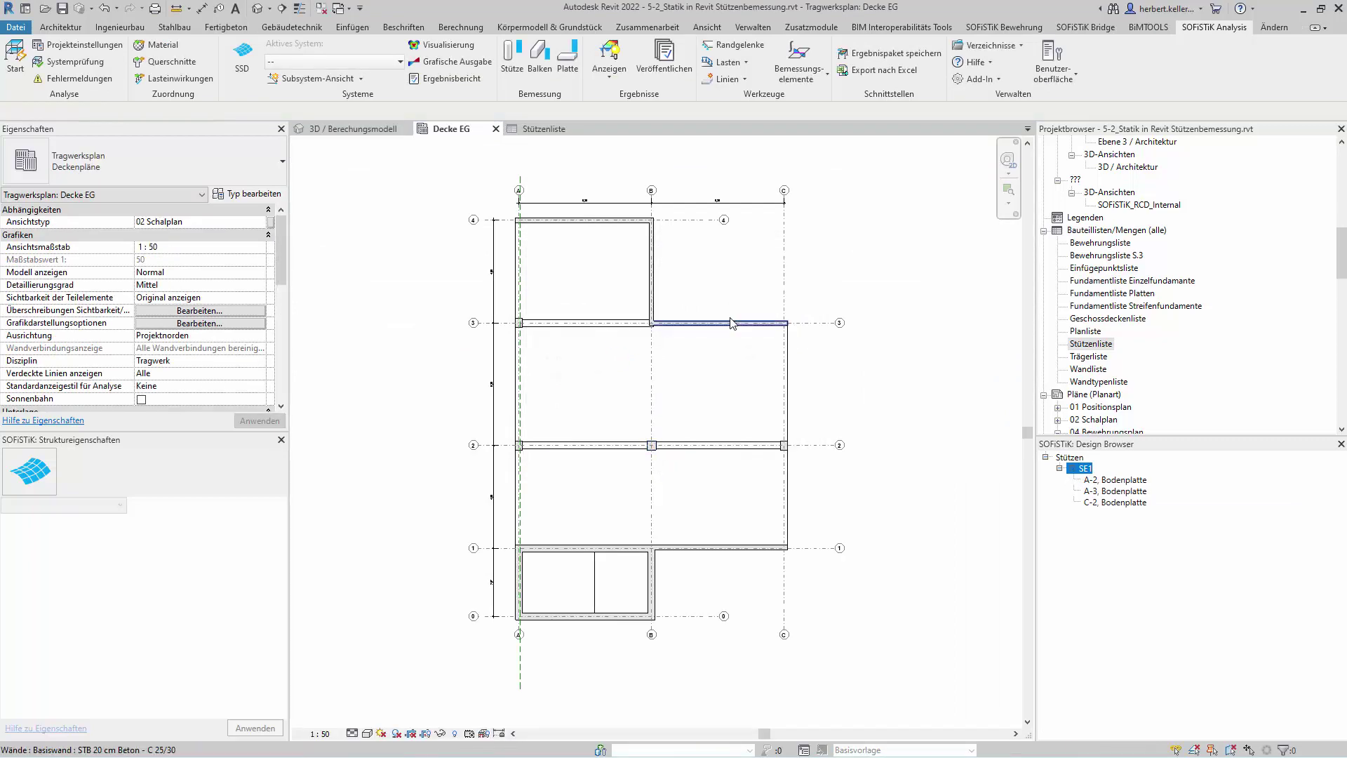
left_click(512, 62)
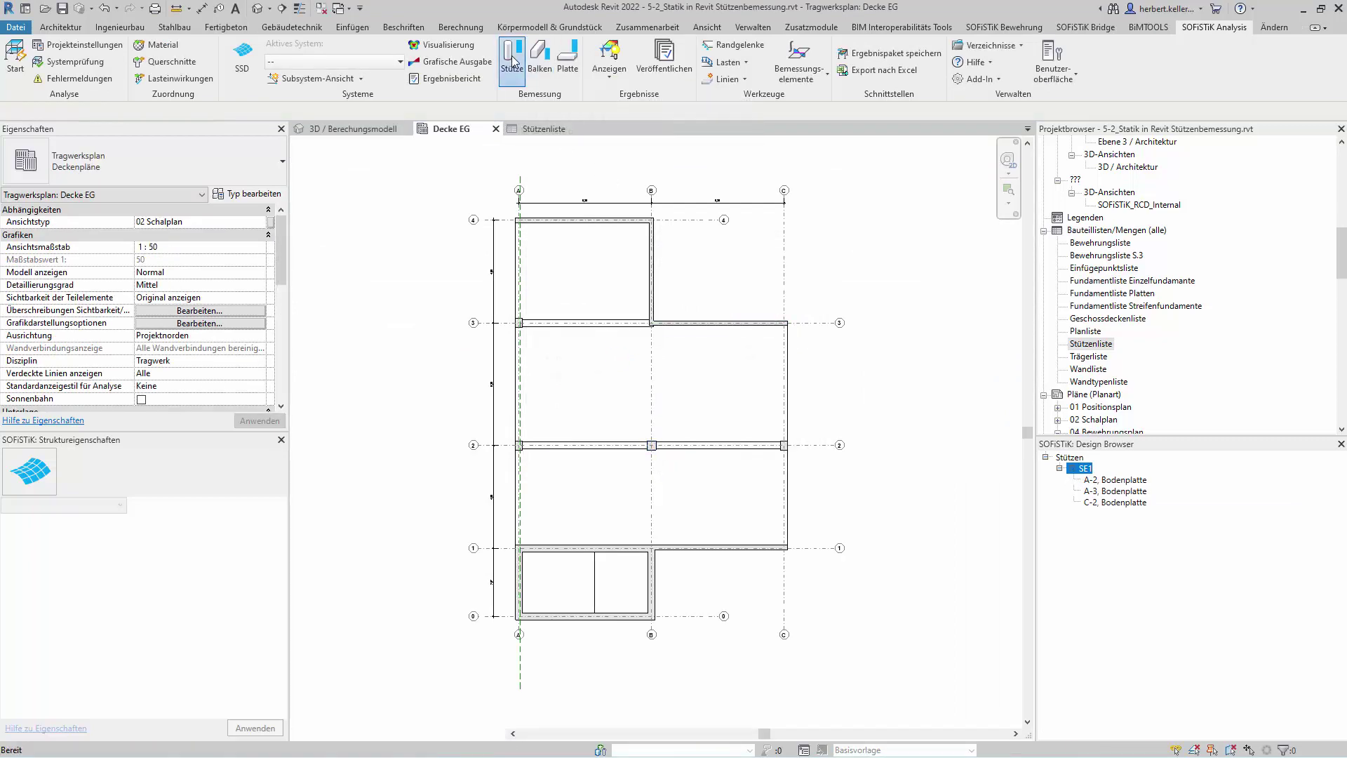
left_click(641, 444)
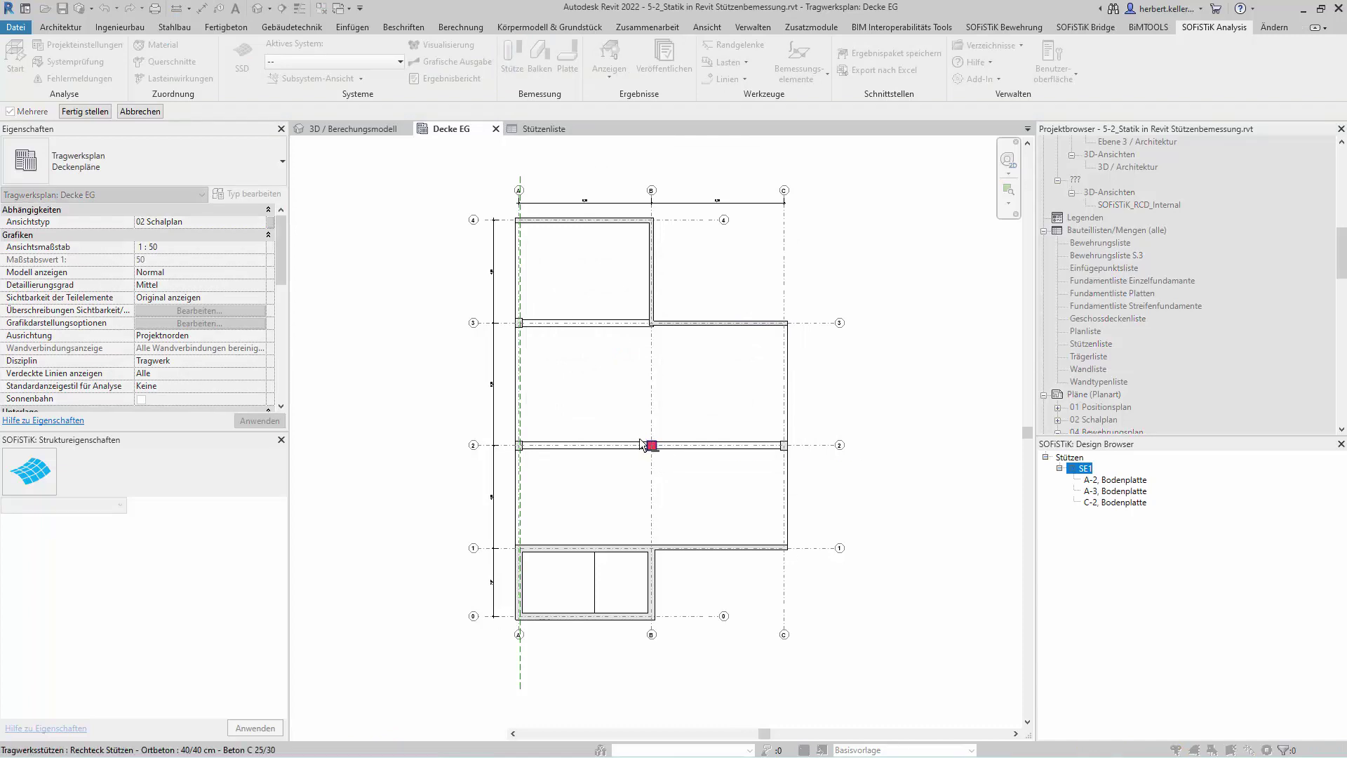
left_click(95, 108)
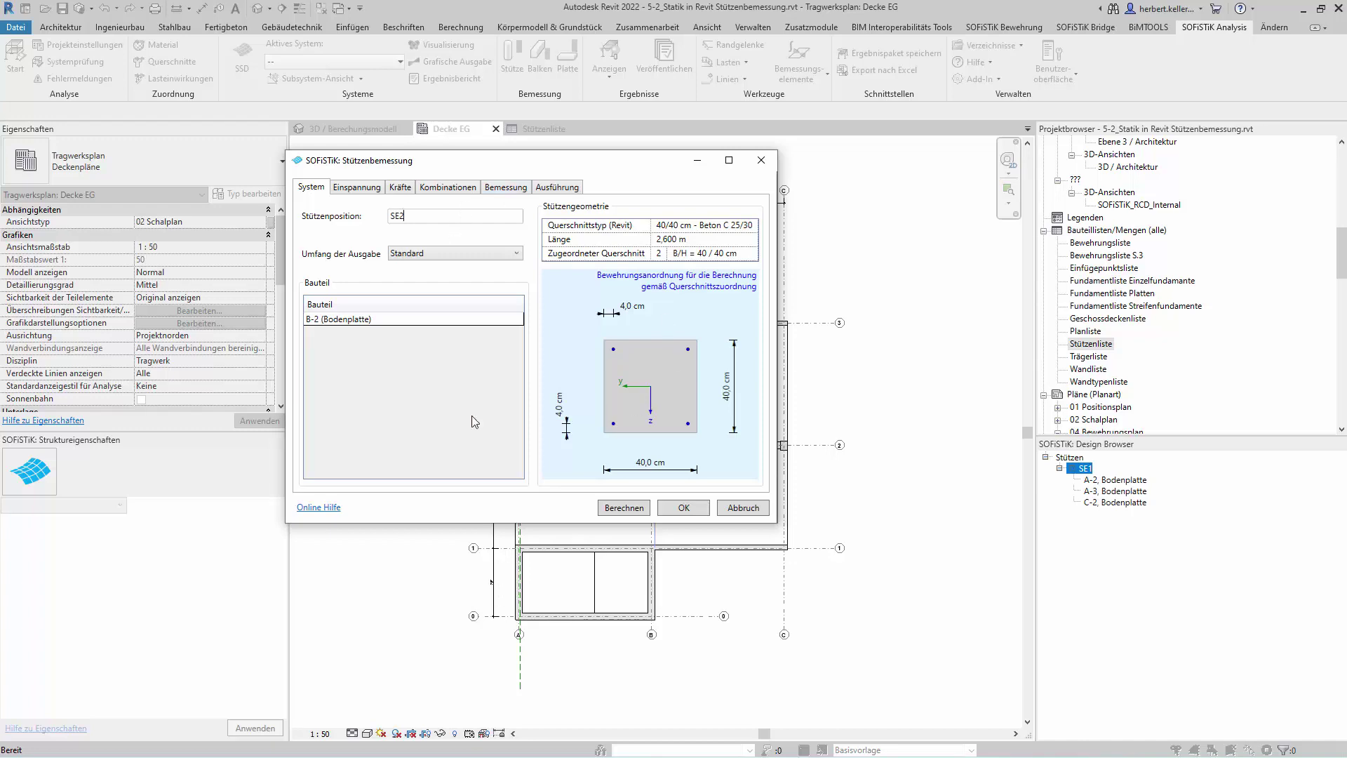
Review restraint, forces, combinations and design tabs, calculate SE2, and open its column_SE2 report.
left_click(366, 188)
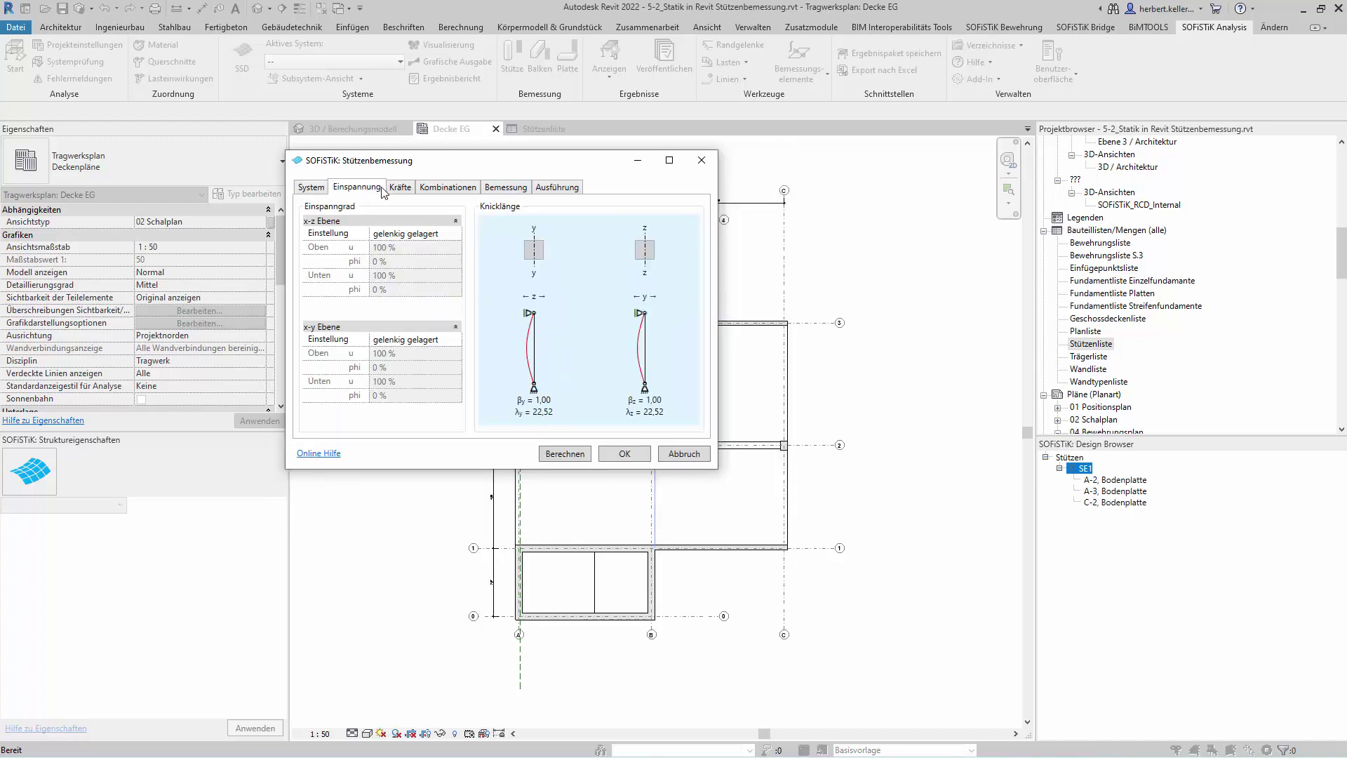
left_click(397, 188)
left_click(442, 188)
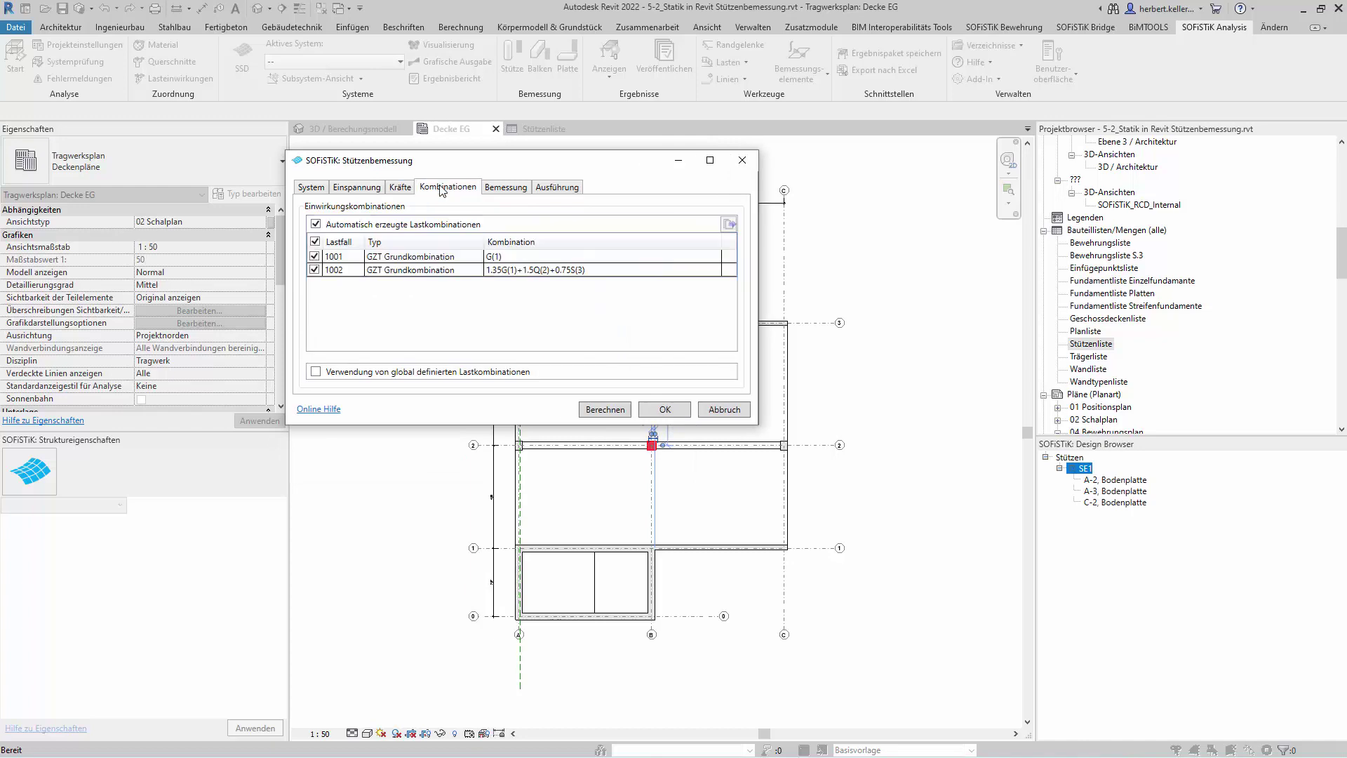
left_click(519, 189)
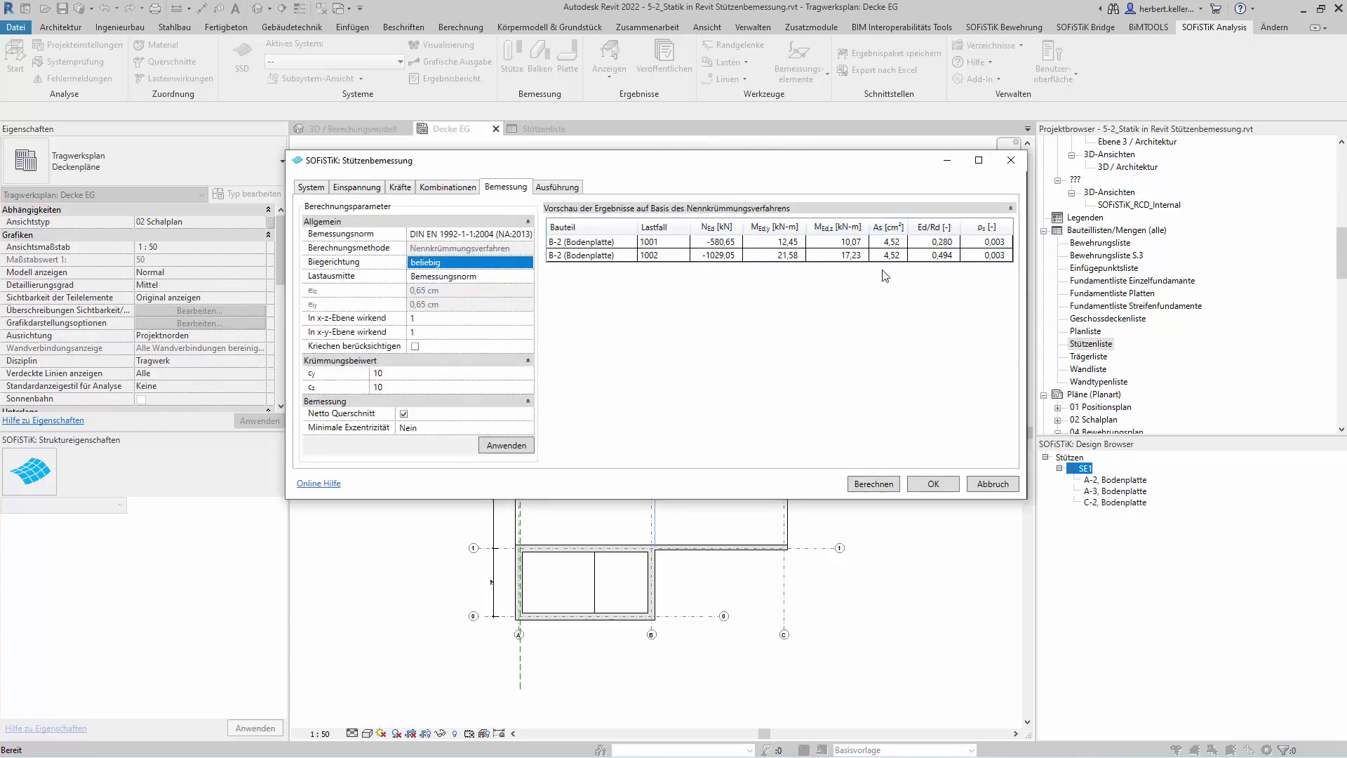
left_click(870, 484)
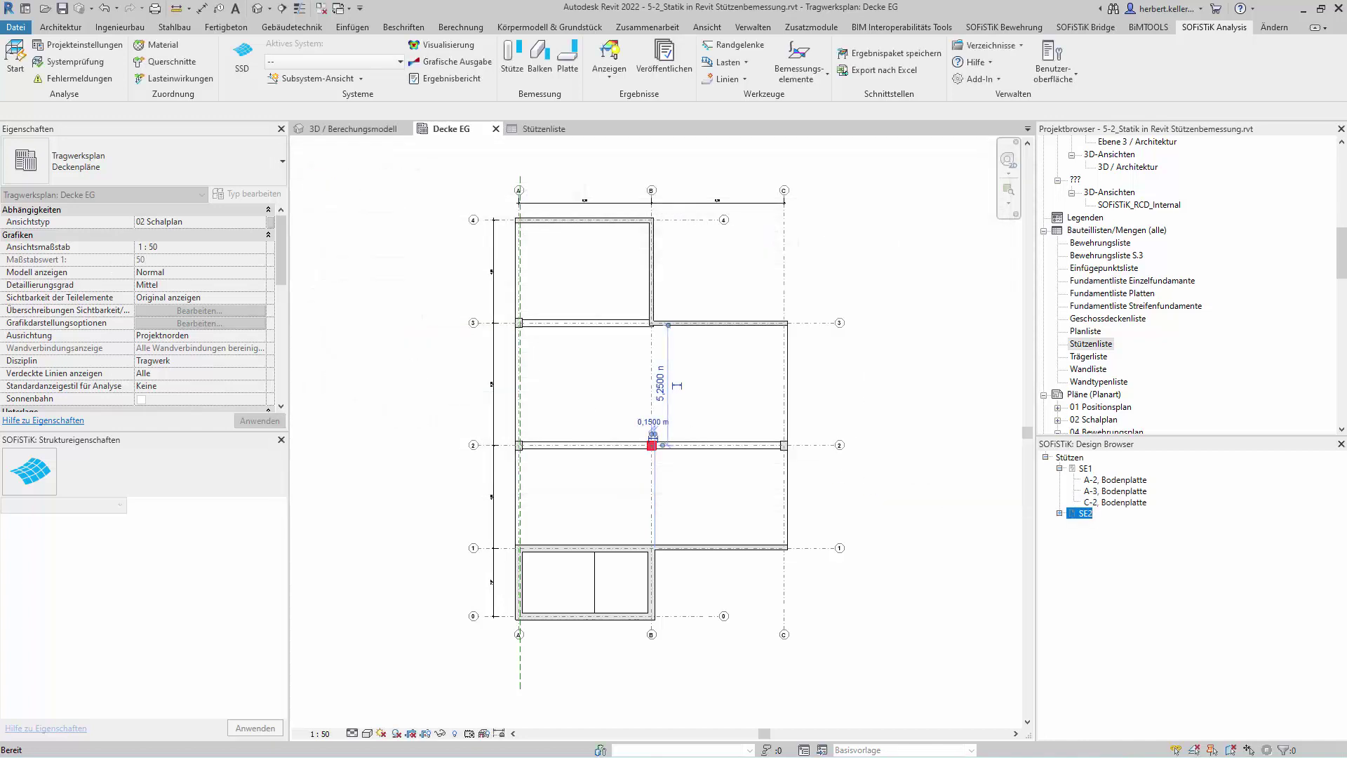
key("Escape")
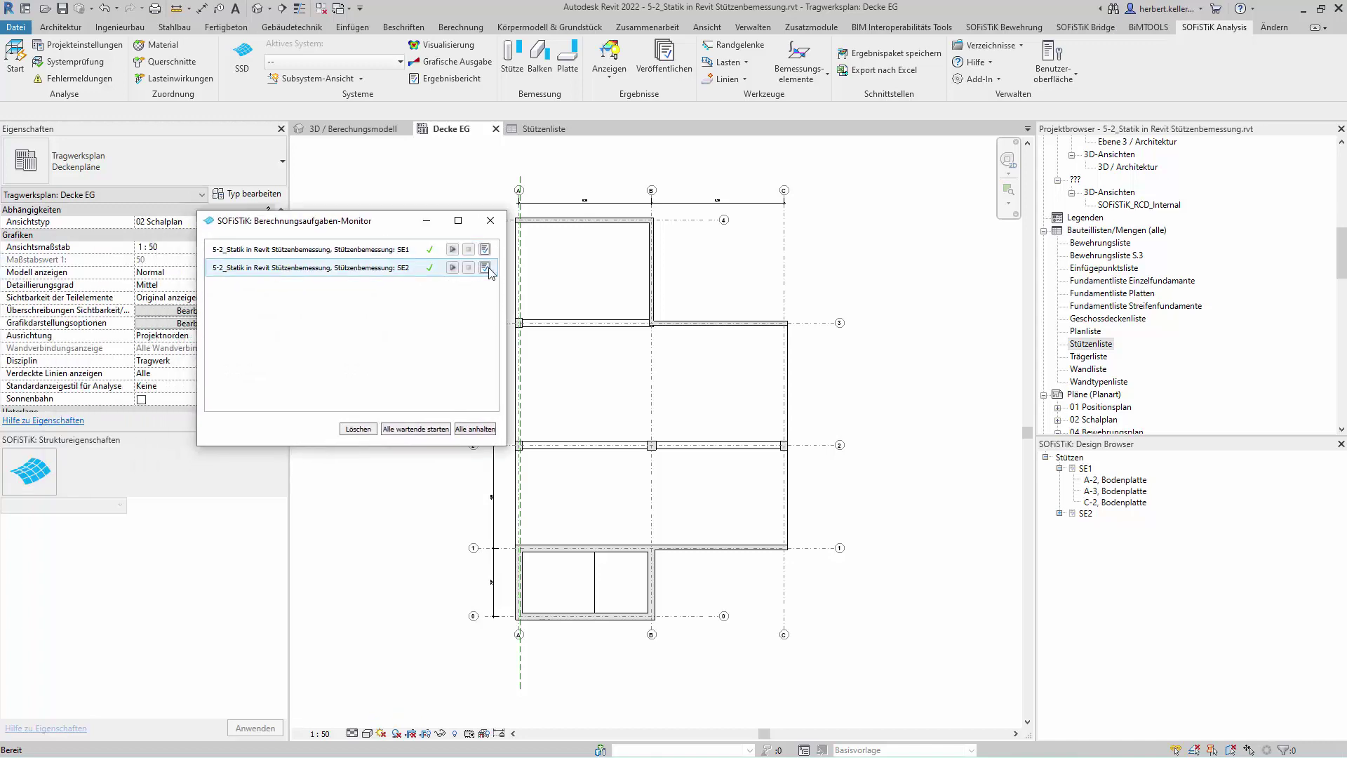
left_click(485, 268)
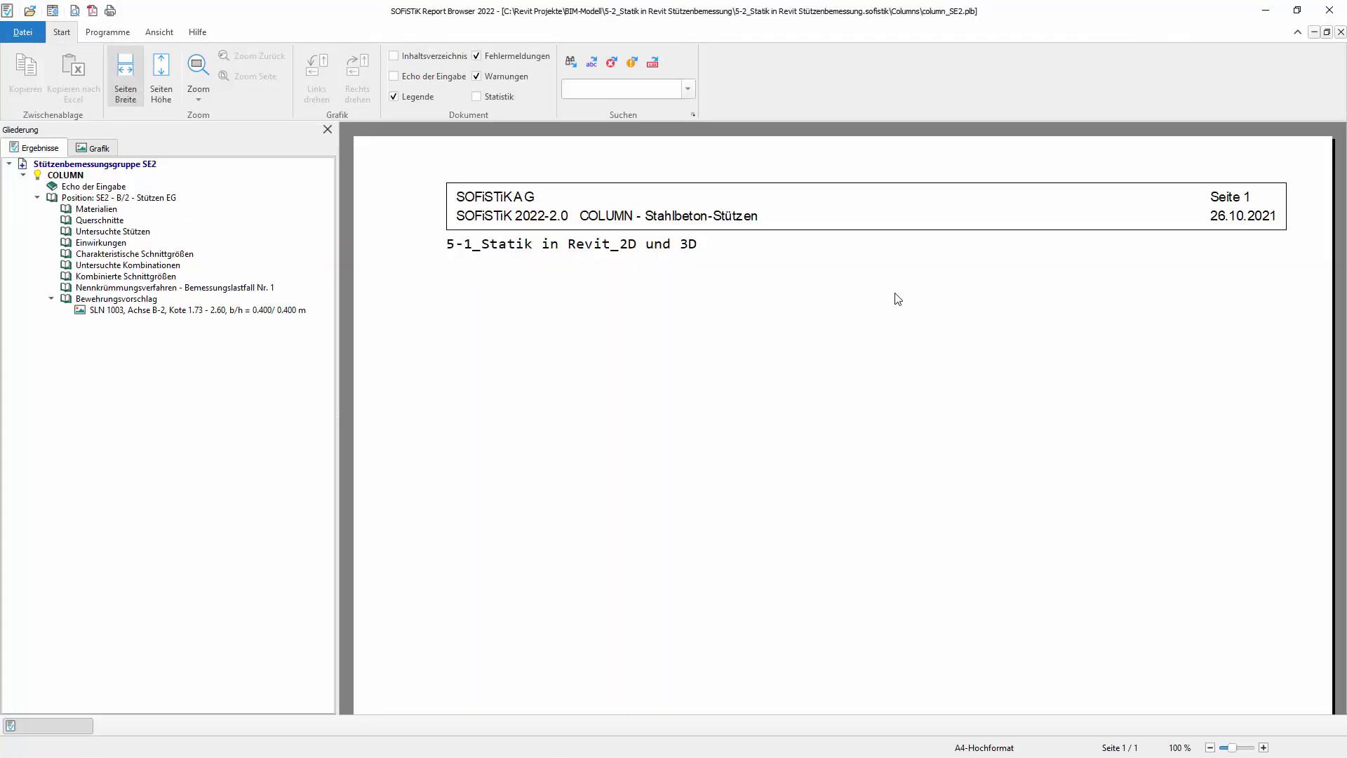
Read the column_SE2 report down to the 4 Ø 12 = 4.52 cm² proposal, then close it.
scroll(895, 300, "down", 3)
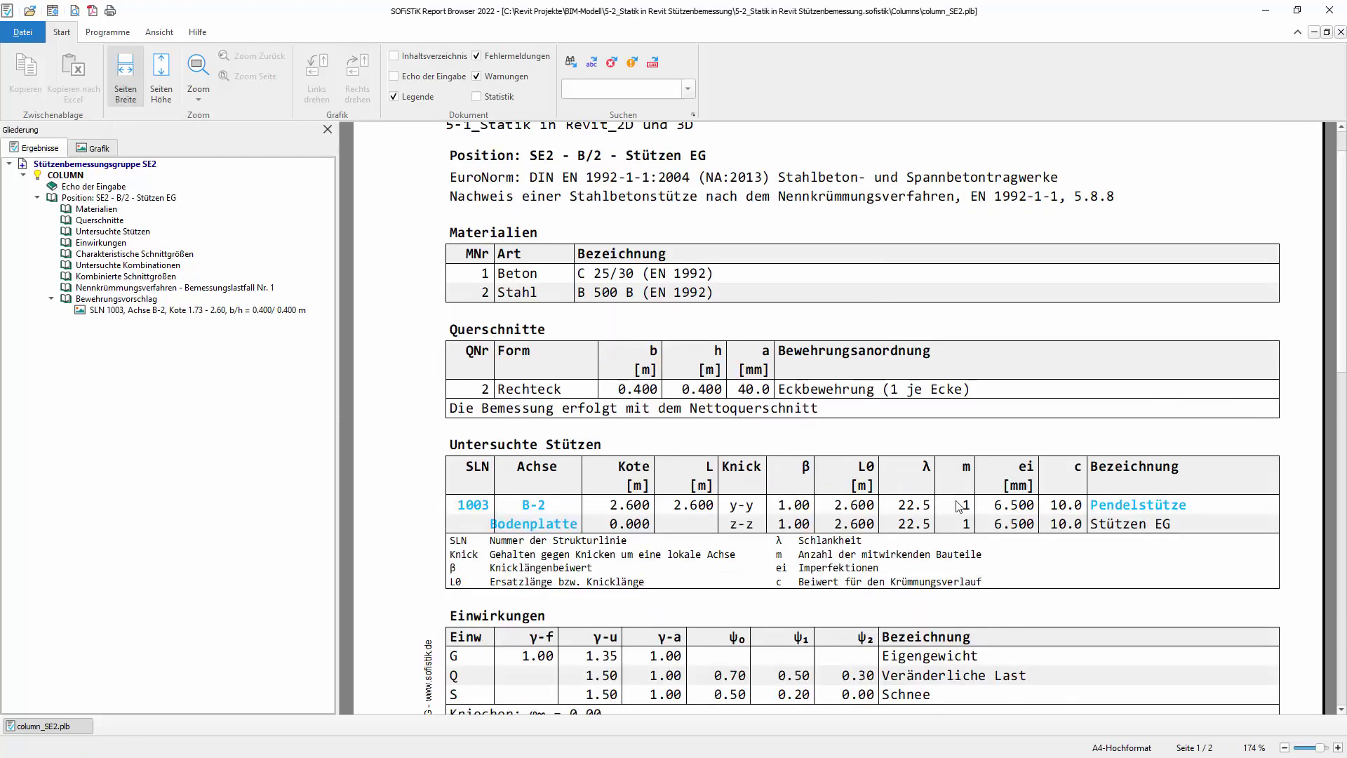
scroll(705, 393, "down", 3)
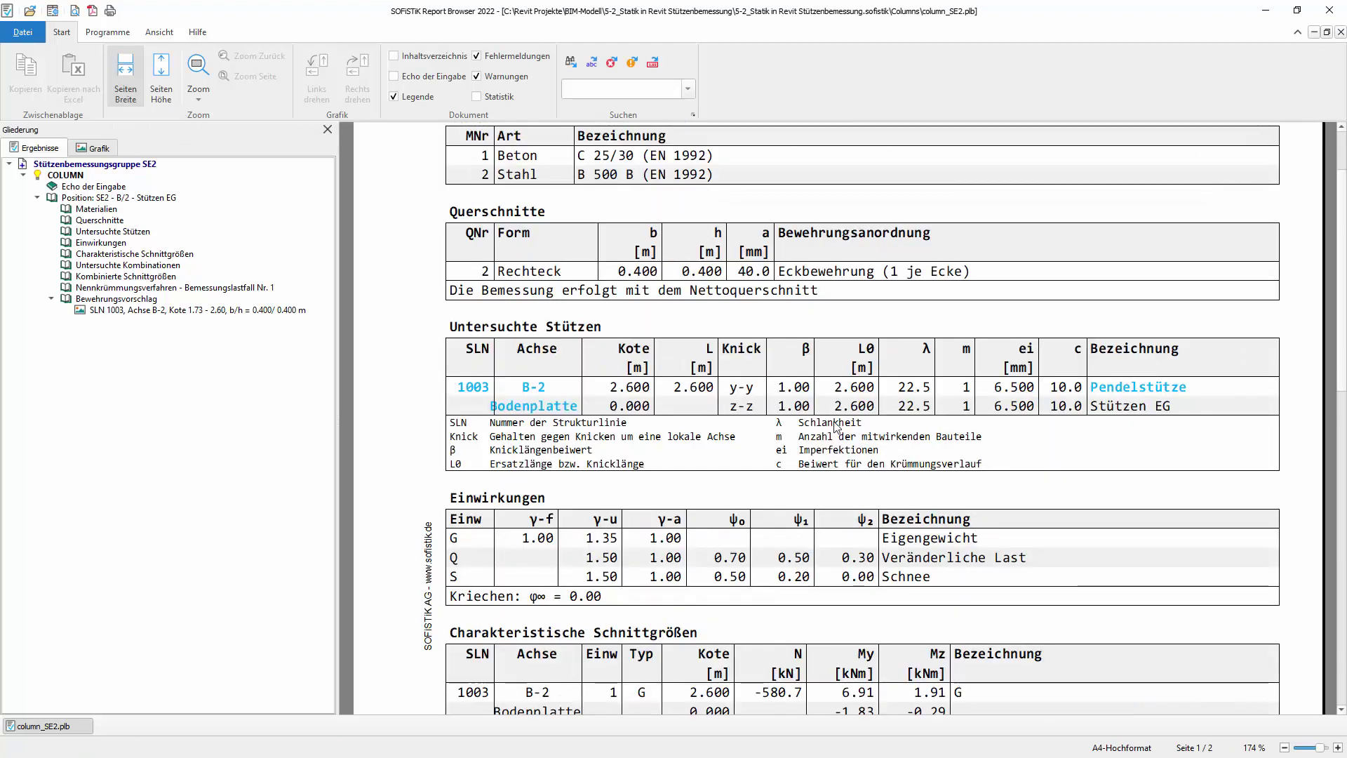
scroll(1060, 418, "down", 9)
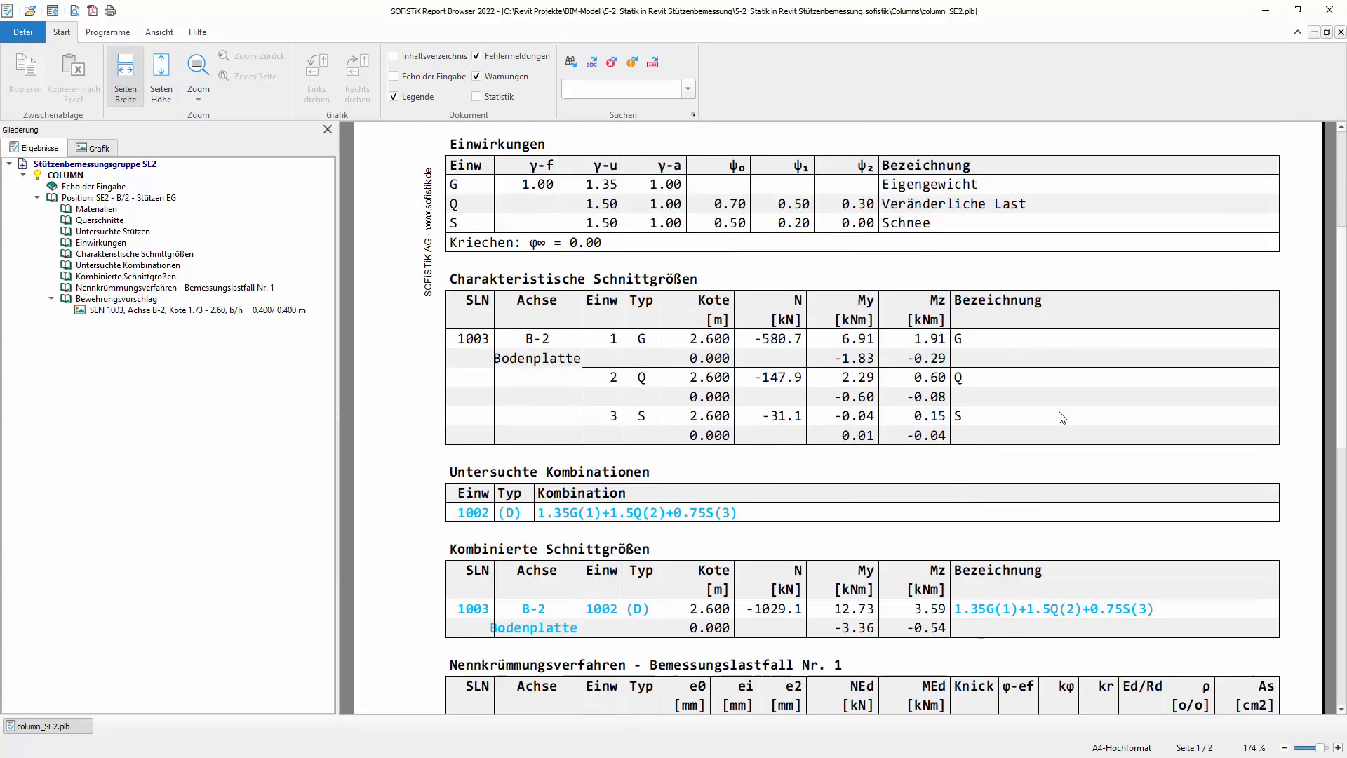
scroll(1060, 418, "down", 9)
scroll(1059, 418, "down", 9)
scroll(996, 418, "down", 6)
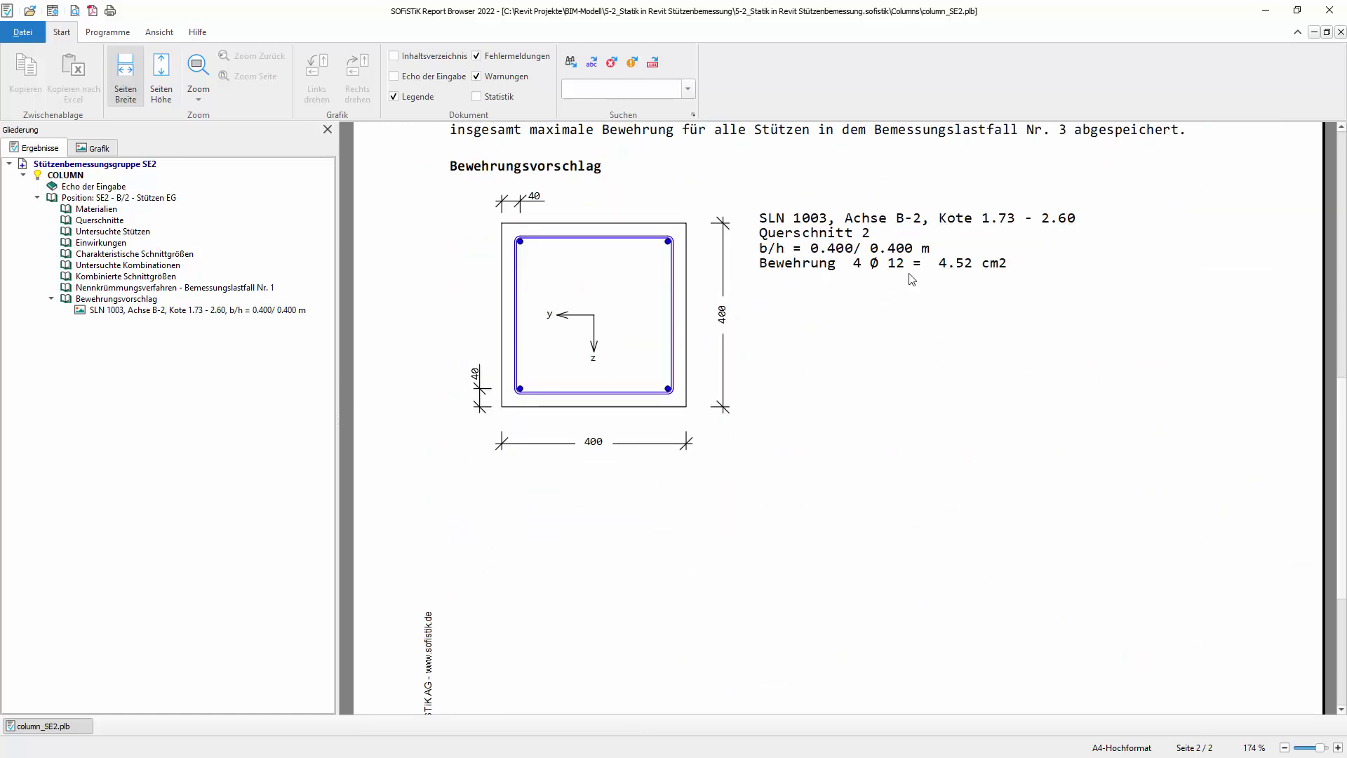
left_click(1329, 10)
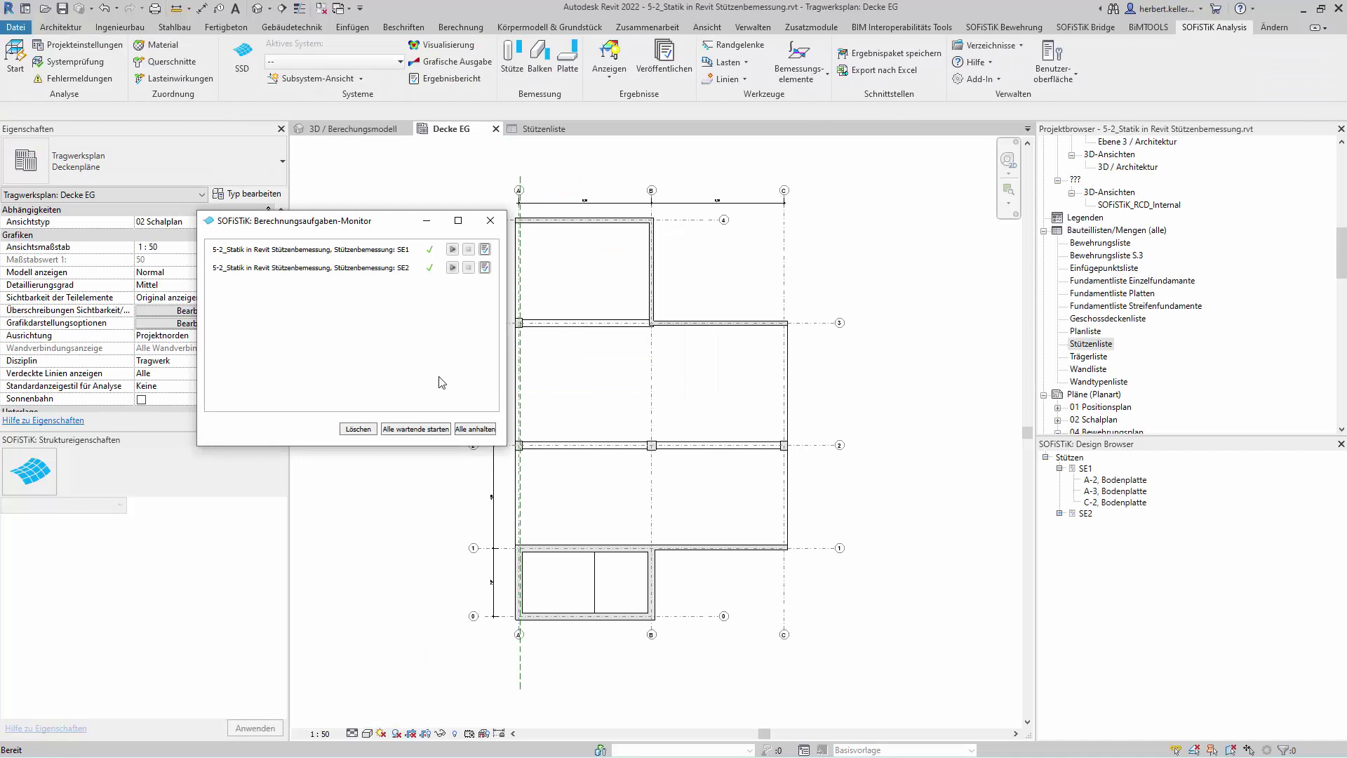
Close the task monitor, confirm SE2 holds column B-2, view the Stützenliste, then return to Decke EG.
left_click(488, 222)
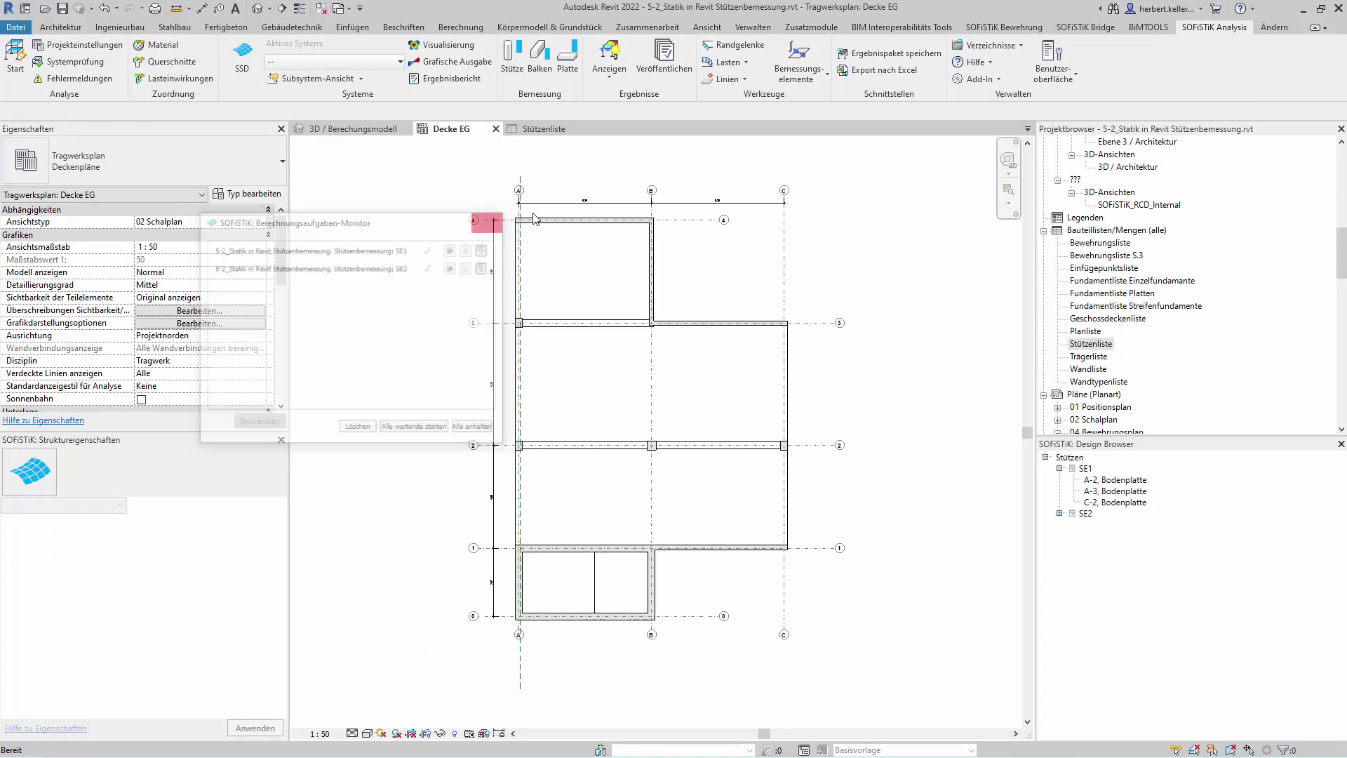
left_click(1059, 514)
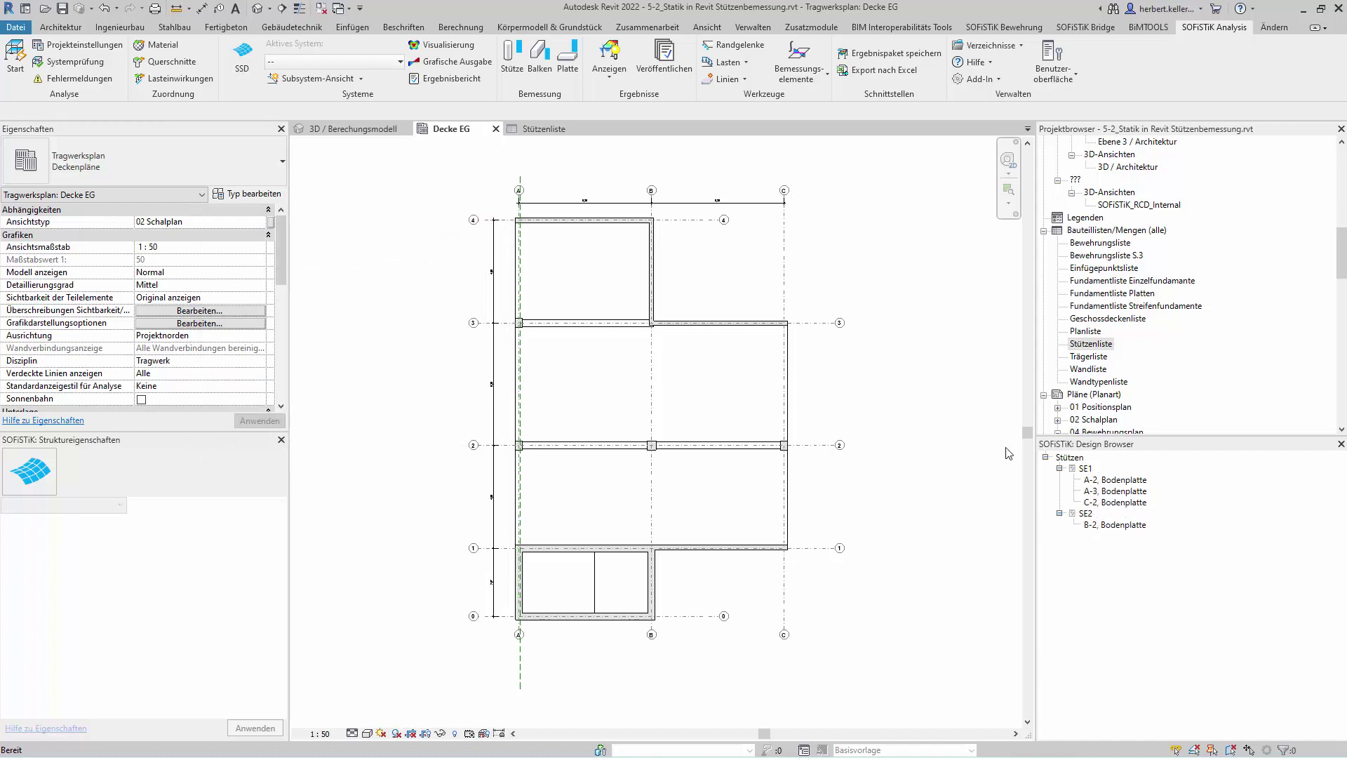
left_click(557, 129)
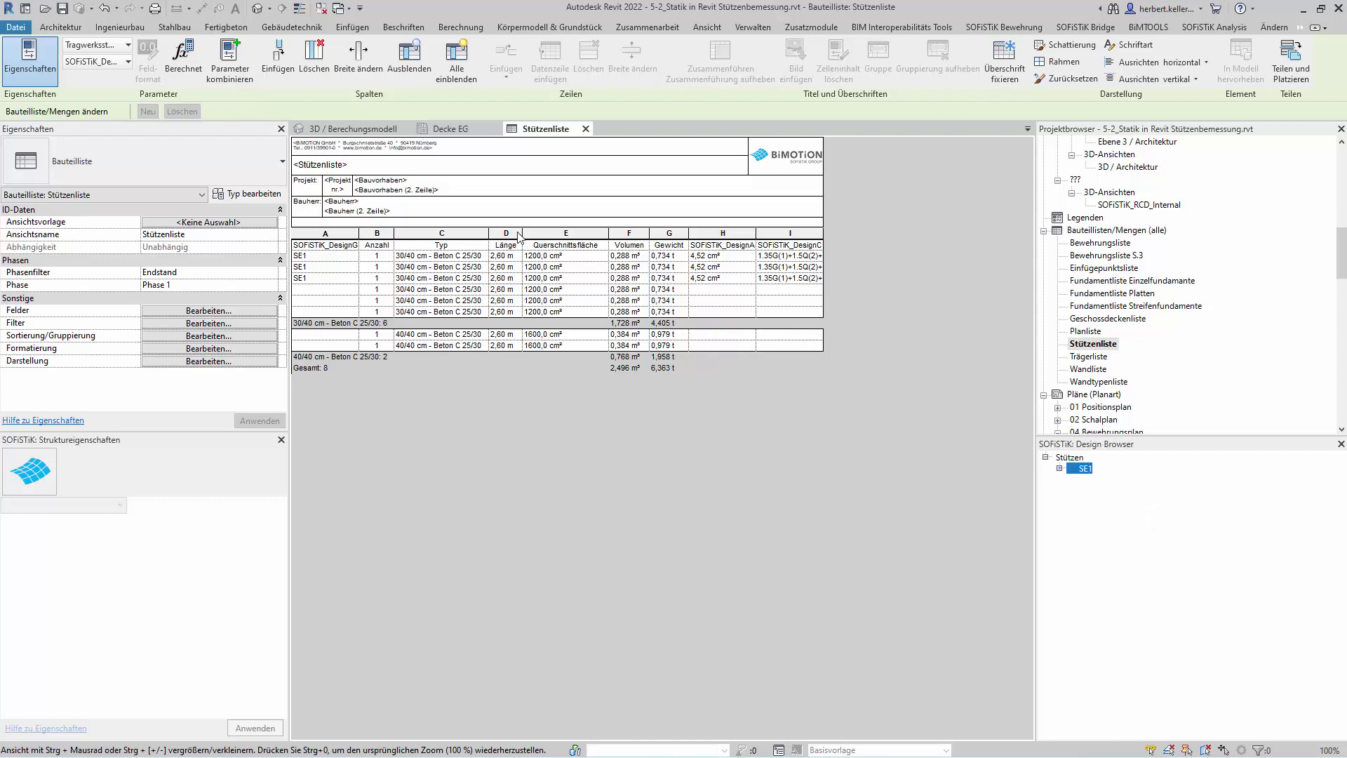
left_click(454, 132)
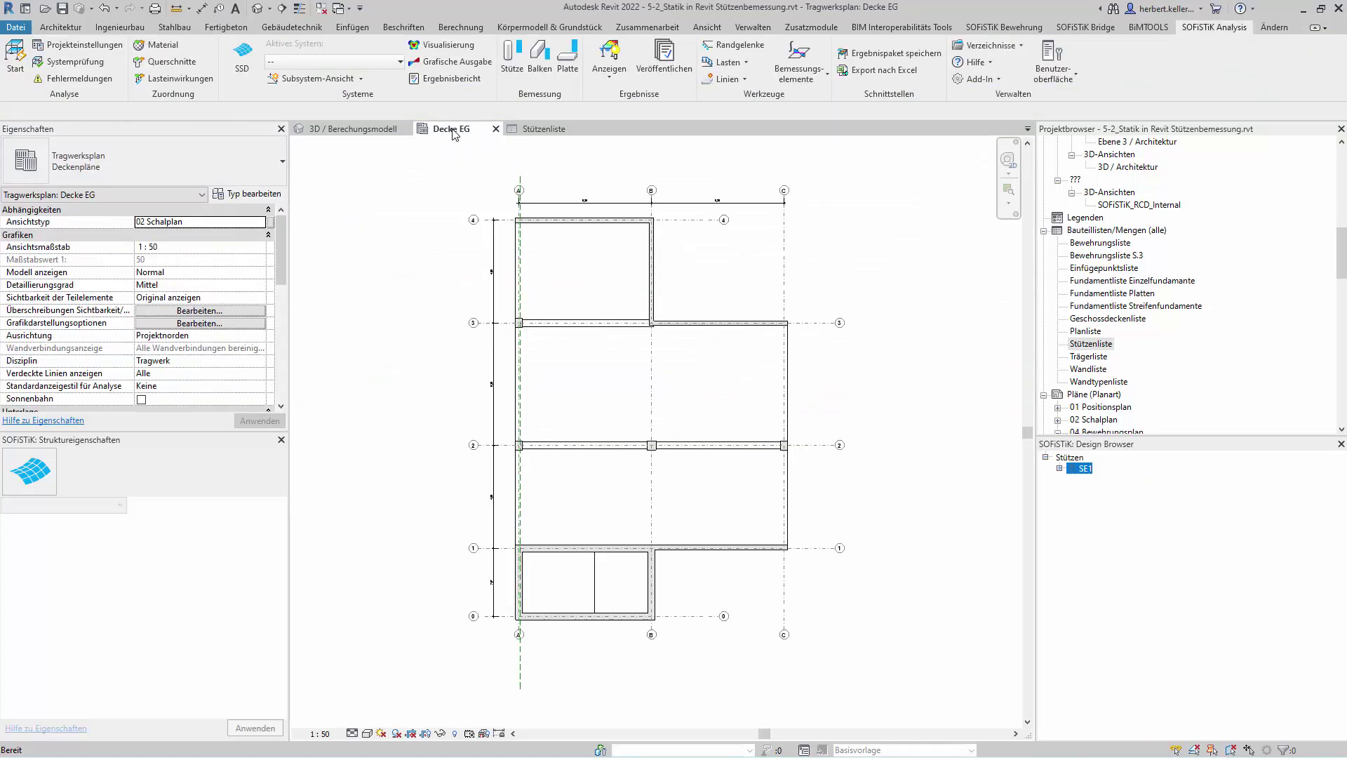
Switch to the 3D Berechnungsmodell analysis view of the building.
left_click(353, 132)
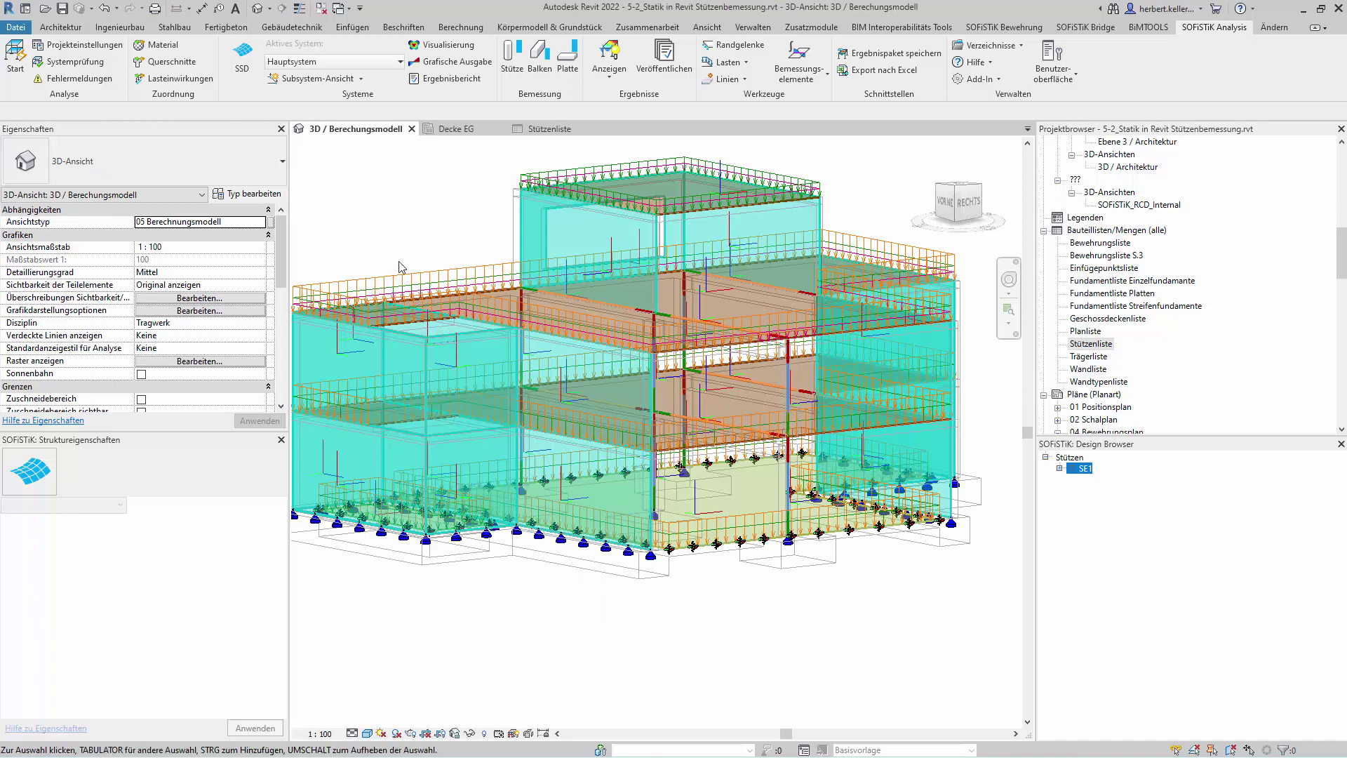